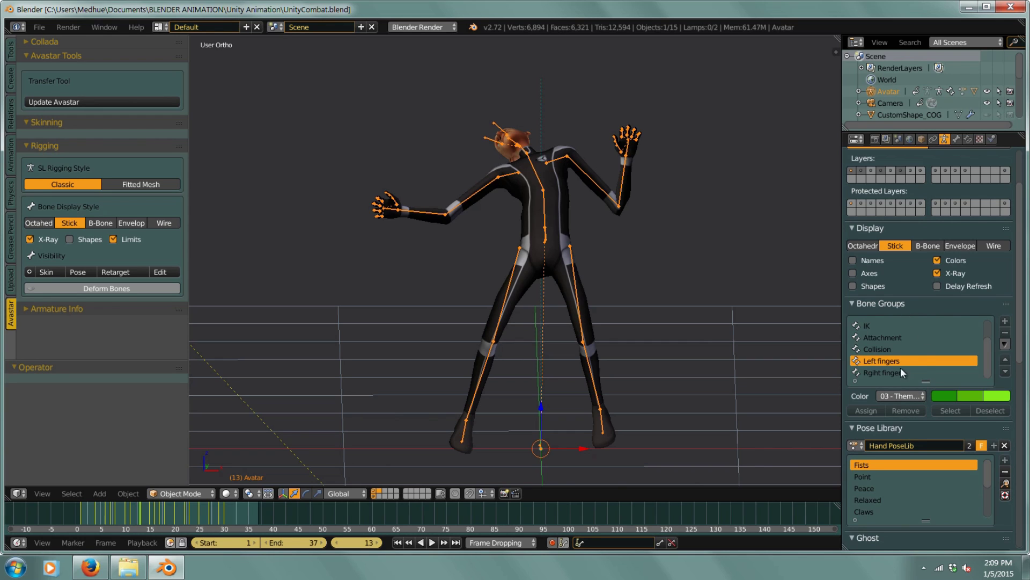
- Review the Hand PoseLib poses and its action dropdown, then bring up the screen layout list
{"action": "scroll", "coordinate": [897, 403], "scroll_direction": "down", "scroll_amount": 3}
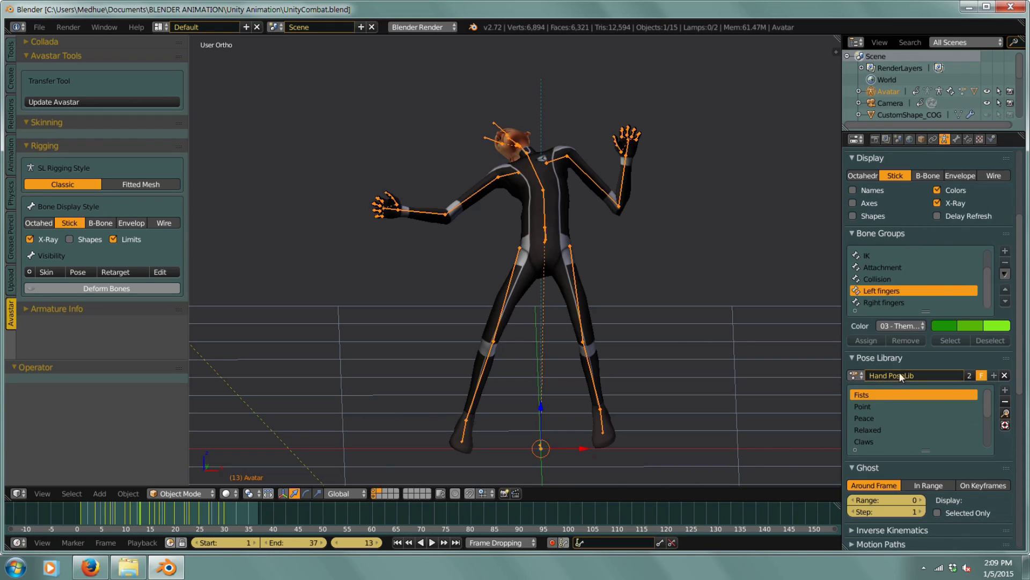
{"action": "left_click", "coordinate": [853, 359]}
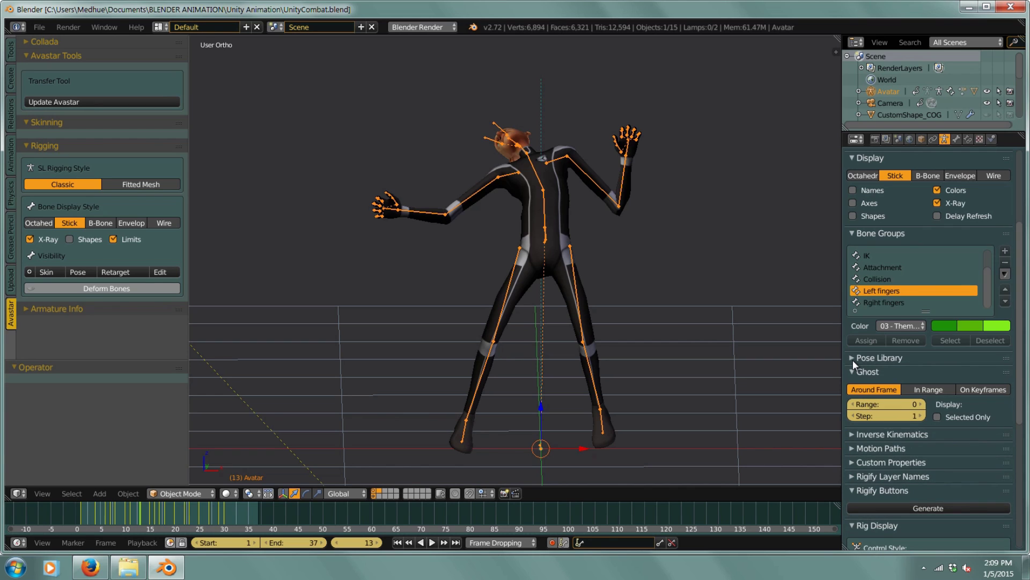
{"action": "left_click", "coordinate": [852, 359]}
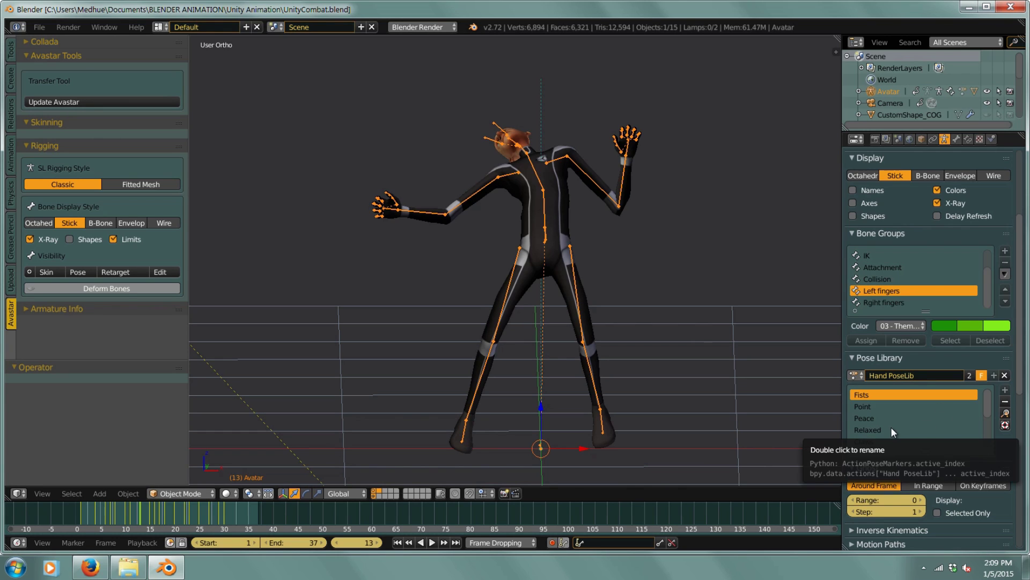
{"action": "left_click", "coordinate": [854, 375]}
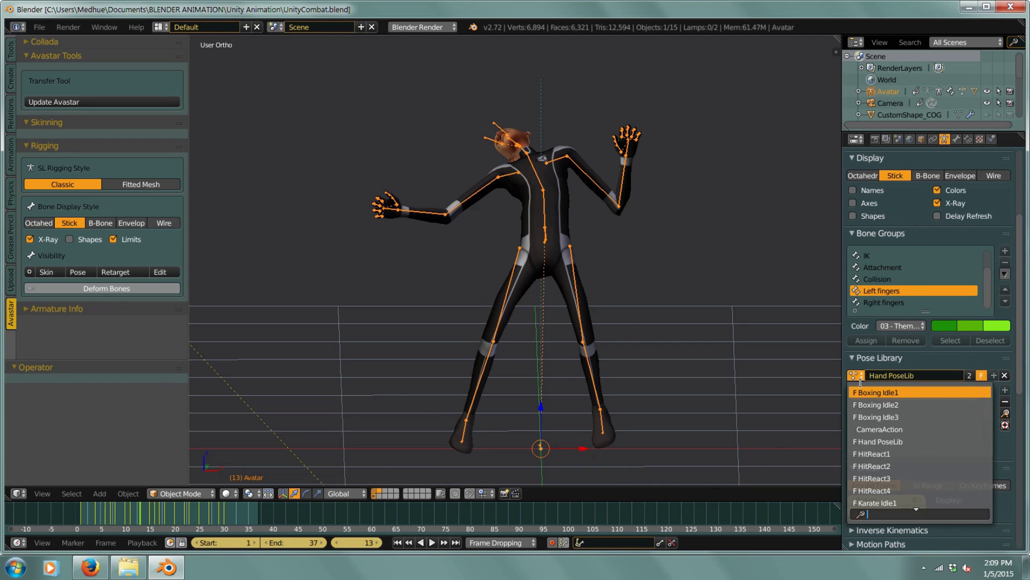
{"action": "left_click", "coordinate": [382, 277]}
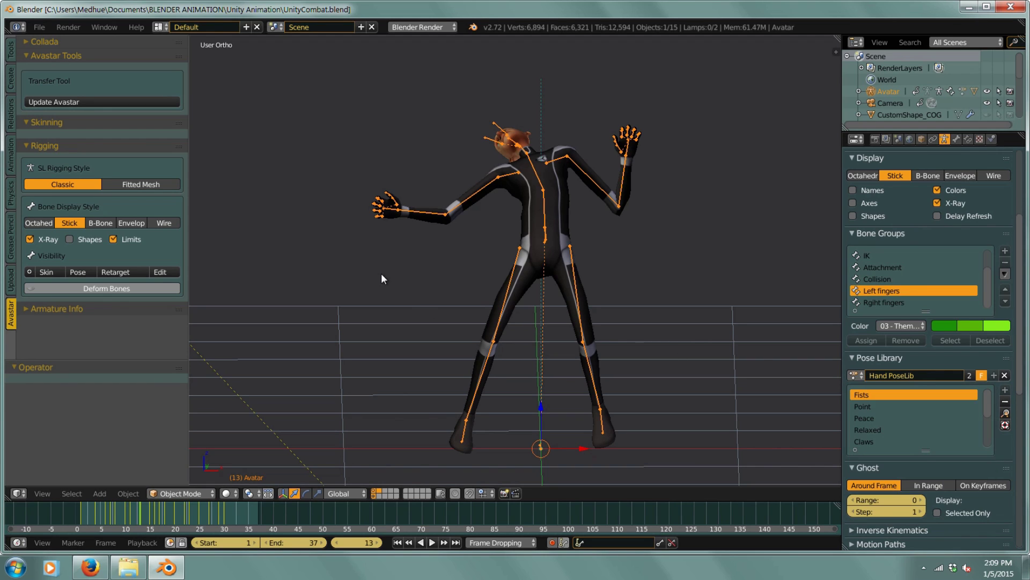
{"action": "left_click", "coordinate": [158, 28]}
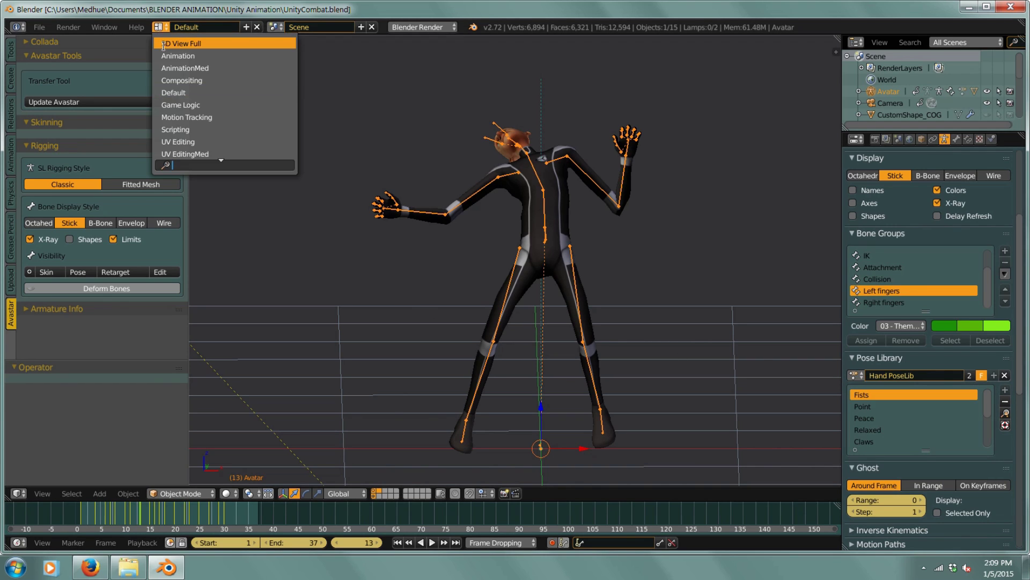
- Switch to the Animation layout and widen the dope sheet and graph editors
{"action": "left_click", "coordinate": [166, 56]}
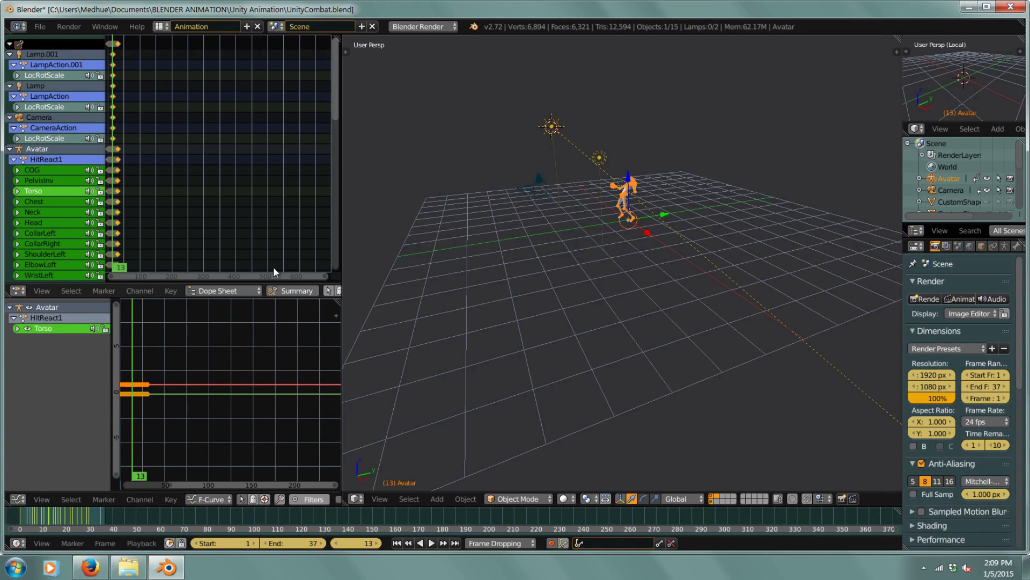
{"action": "left_click_drag", "start_coordinate": [341, 214], "coordinate": [471, 231]}
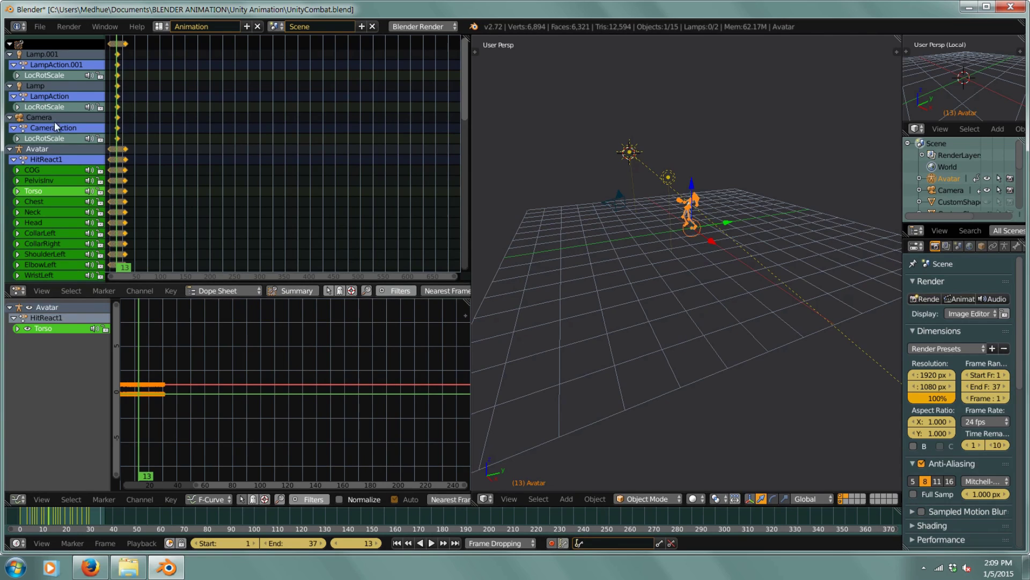
{"action": "scroll", "coordinate": [194, 177], "scroll_direction": "up", "scroll_amount": 5, "text": "ctrl"}
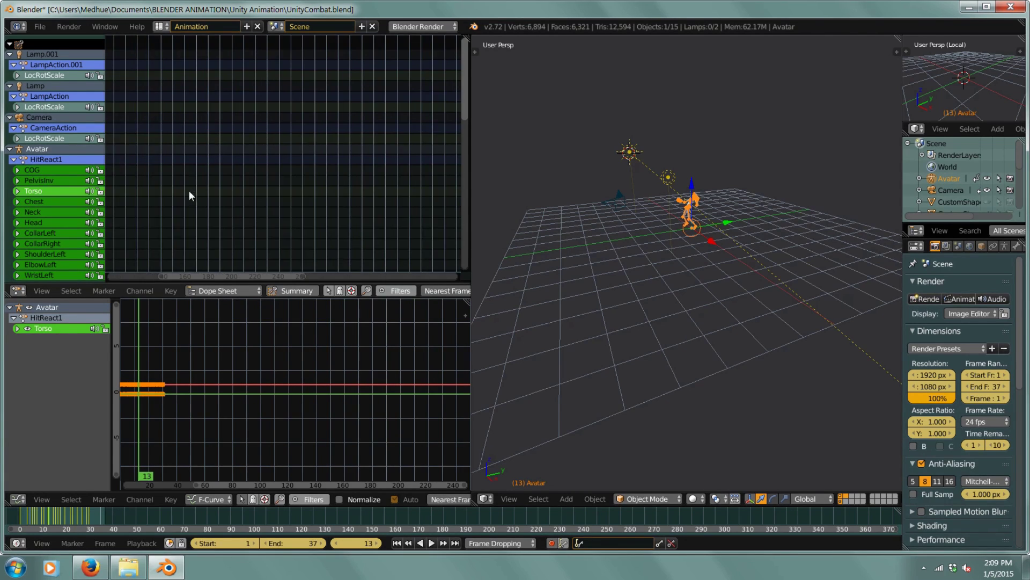
{"action": "middle_click_drag", "start_coordinate": [189, 190], "coordinate": [109, 200], "text": "ctrl"}
- Zoom in on the HitReact1 keyframes and switch the dope sheet to the Action Editor
{"action": "scroll", "coordinate": [259, 199], "scroll_direction": "up", "scroll_amount": 4}
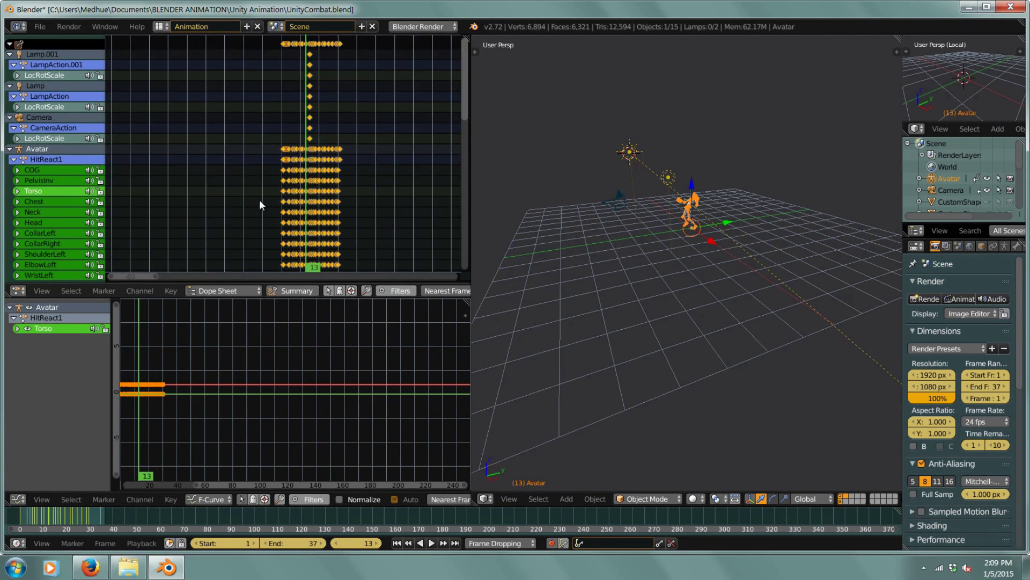
{"action": "scroll", "coordinate": [265, 205], "scroll_direction": "up", "scroll_amount": 3}
{"action": "scroll", "coordinate": [241, 212], "scroll_direction": "down", "scroll_amount": 6, "text": "ctrl"}
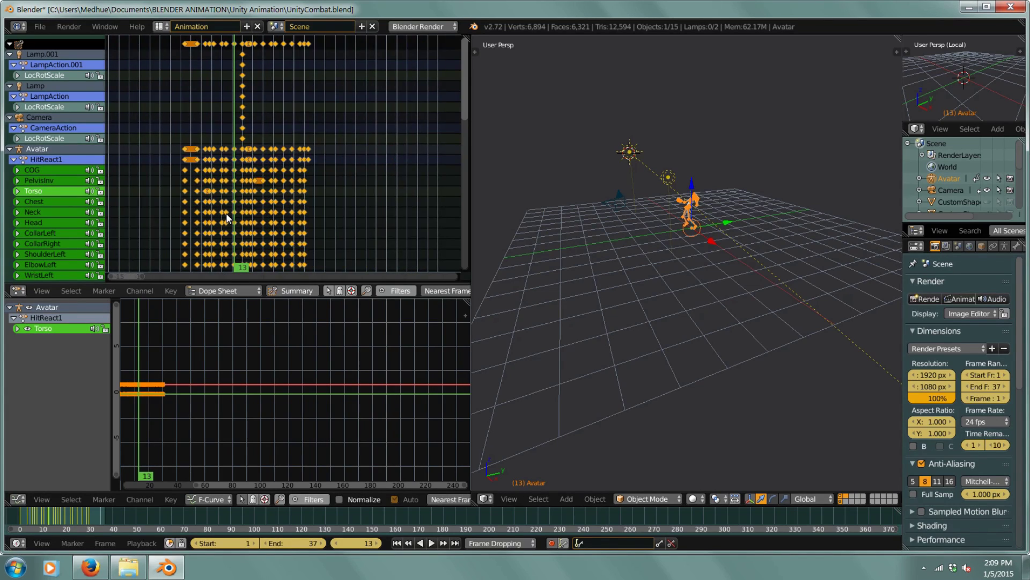
{"action": "scroll", "coordinate": [229, 213], "scroll_direction": "up", "scroll_amount": 2, "text": "ctrl"}
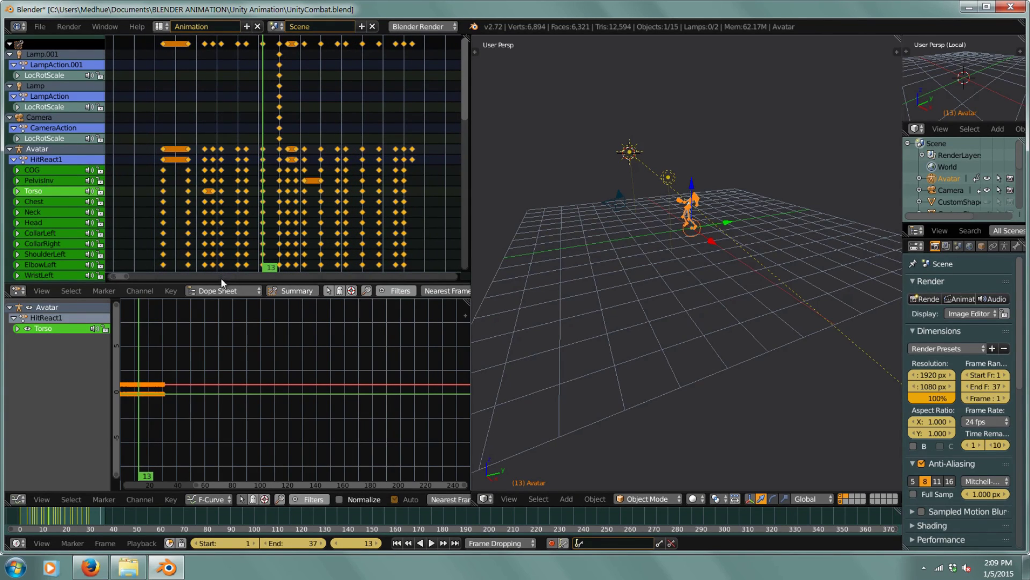
{"action": "left_click", "coordinate": [217, 292]}
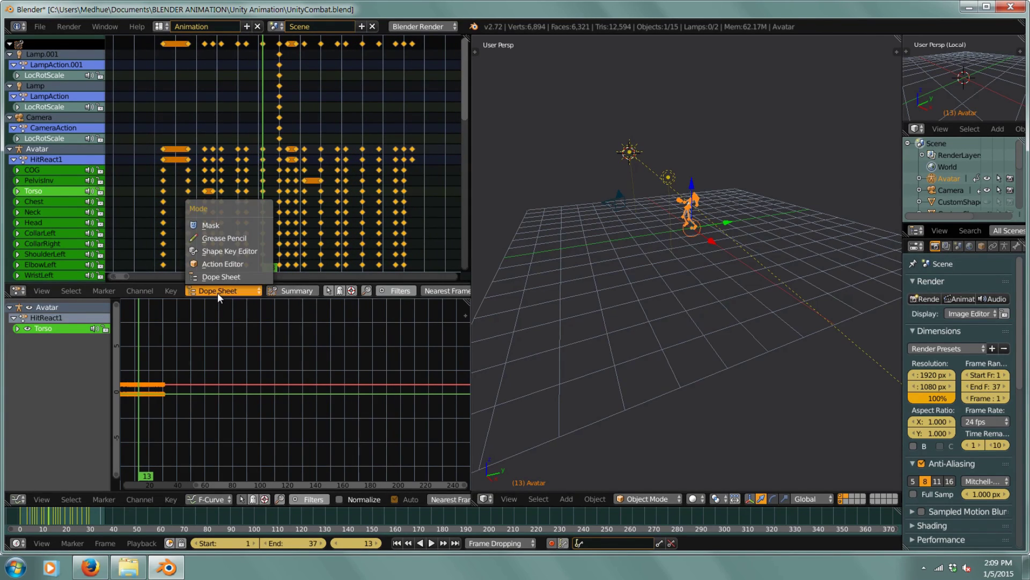
{"action": "left_click", "coordinate": [224, 263]}
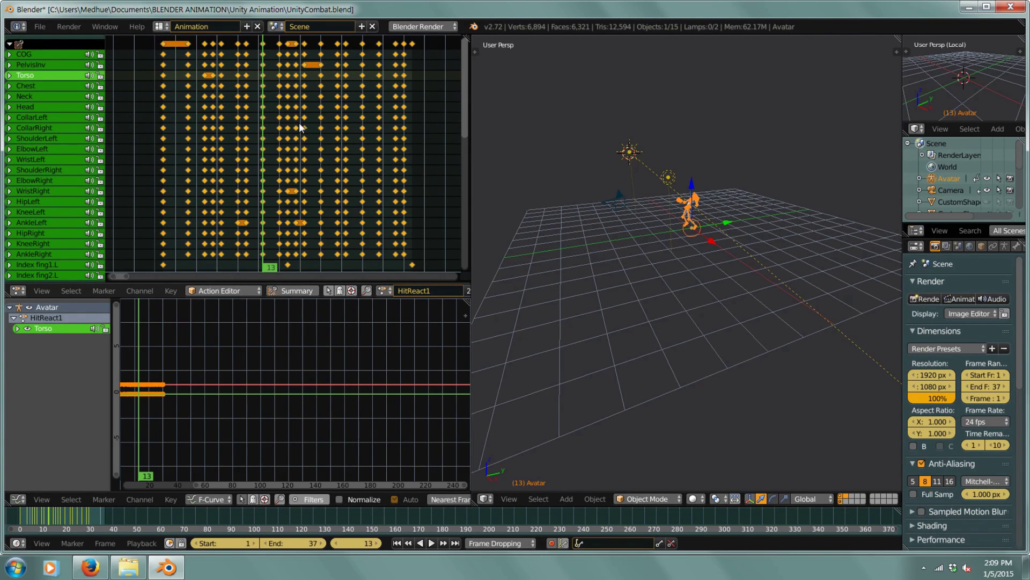
- Check the Action Editor's action list, then widen Properties and expand the Armature's Pose Library panel
{"action": "left_click", "coordinate": [384, 291]}
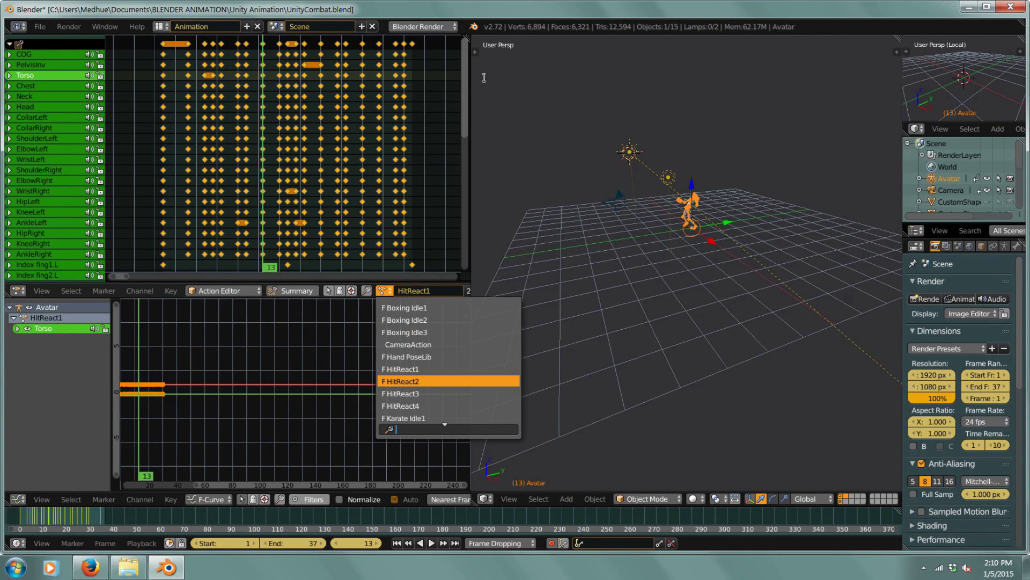
{"action": "key", "text": "Escape"}
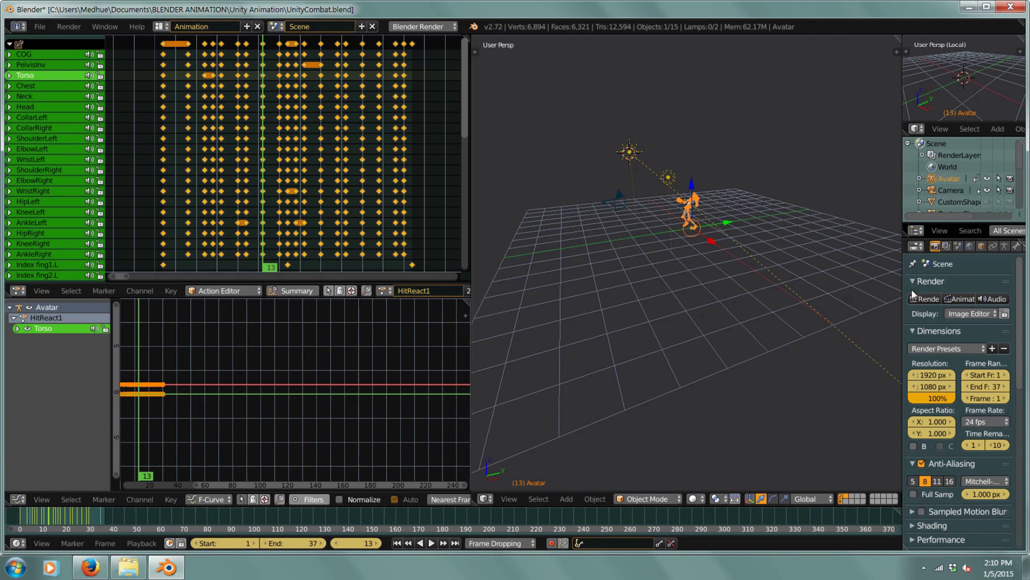
{"action": "left_click_drag", "start_coordinate": [902, 294], "coordinate": [859, 294]}
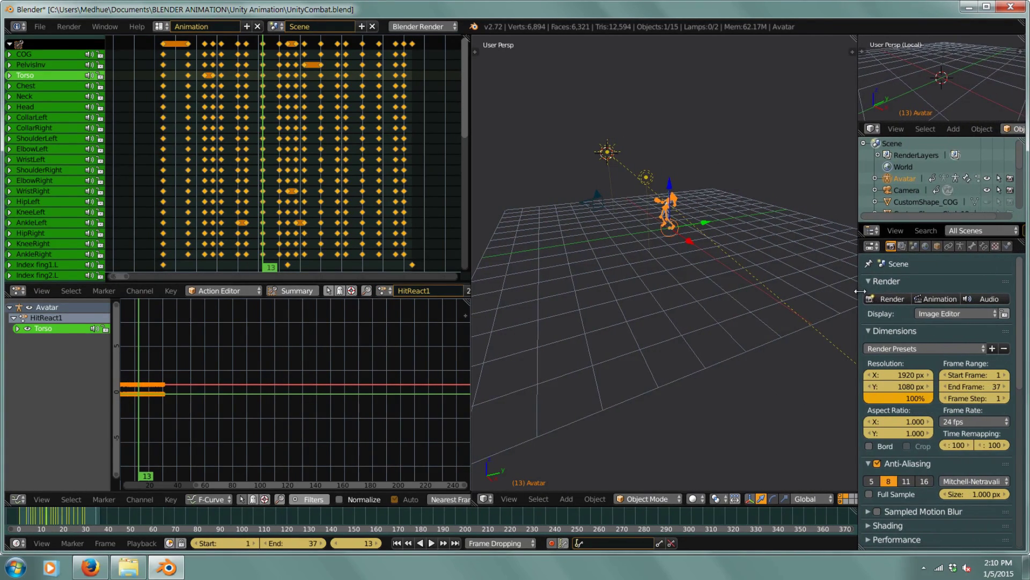
{"action": "left_click", "coordinate": [961, 246]}
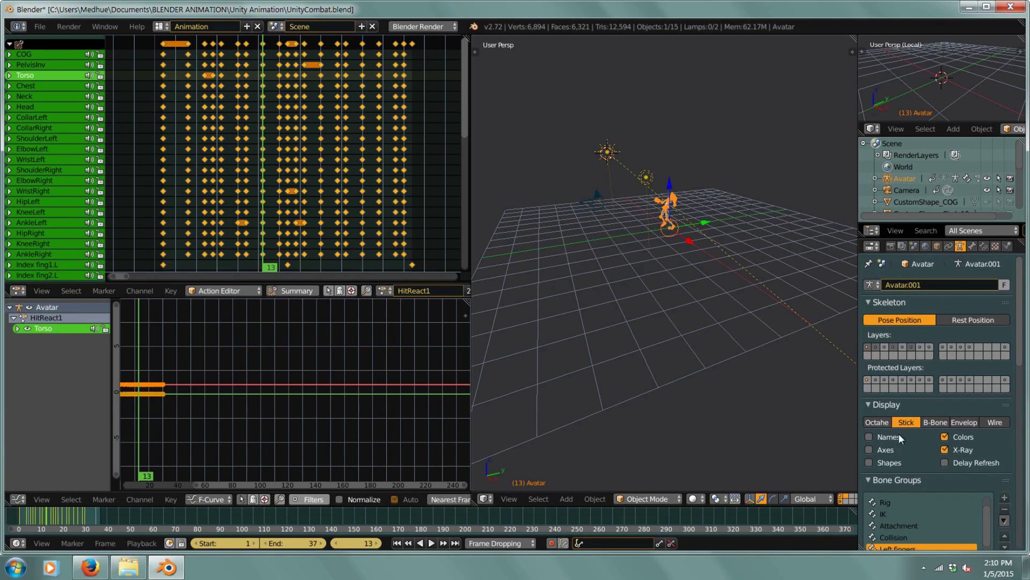
{"action": "scroll", "coordinate": [906, 456], "scroll_direction": "down", "scroll_amount": 2}
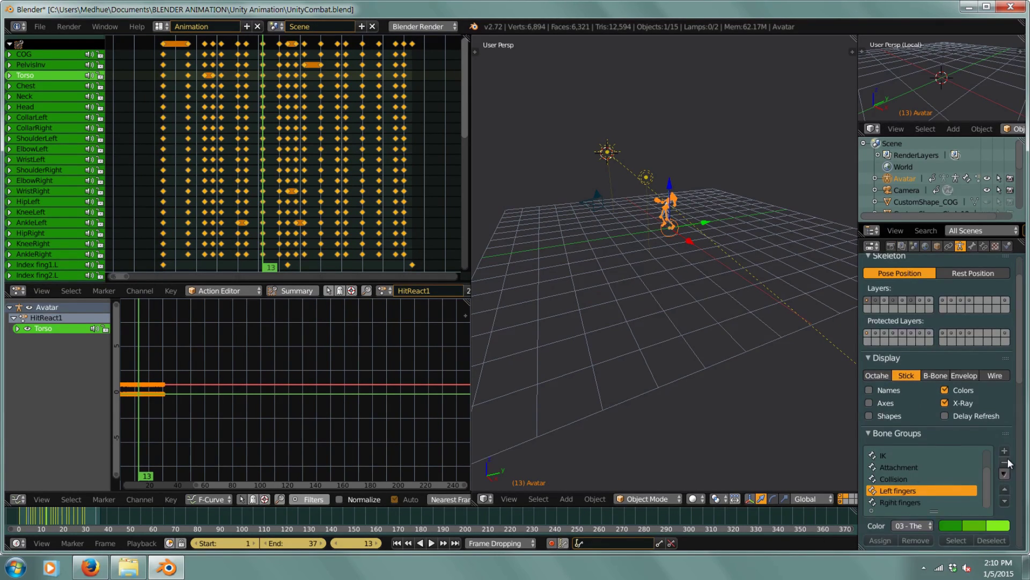
{"action": "scroll", "coordinate": [899, 345], "scroll_direction": "down", "scroll_amount": 10}
{"action": "left_click", "coordinate": [872, 301]}
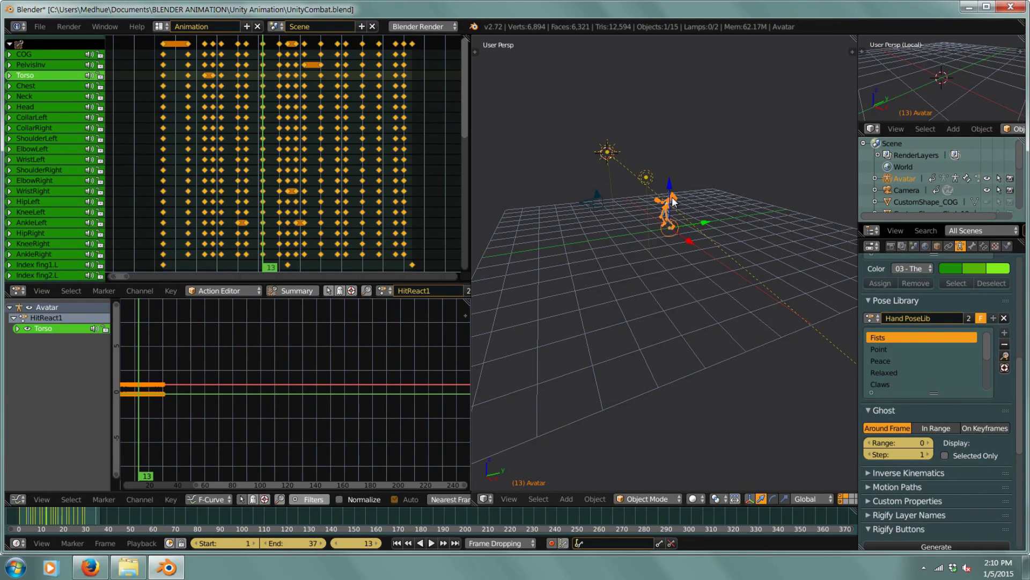
- Frame the avatar up close in the viewport, viewed from the front
{"action": "key", "text": "KP_Decimal"}
{"action": "middle_click_drag", "start_coordinate": [665, 201], "coordinate": [669, 260]}
{"action": "scroll", "coordinate": [923, 361], "scroll_direction": "down", "scroll_amount": 5}
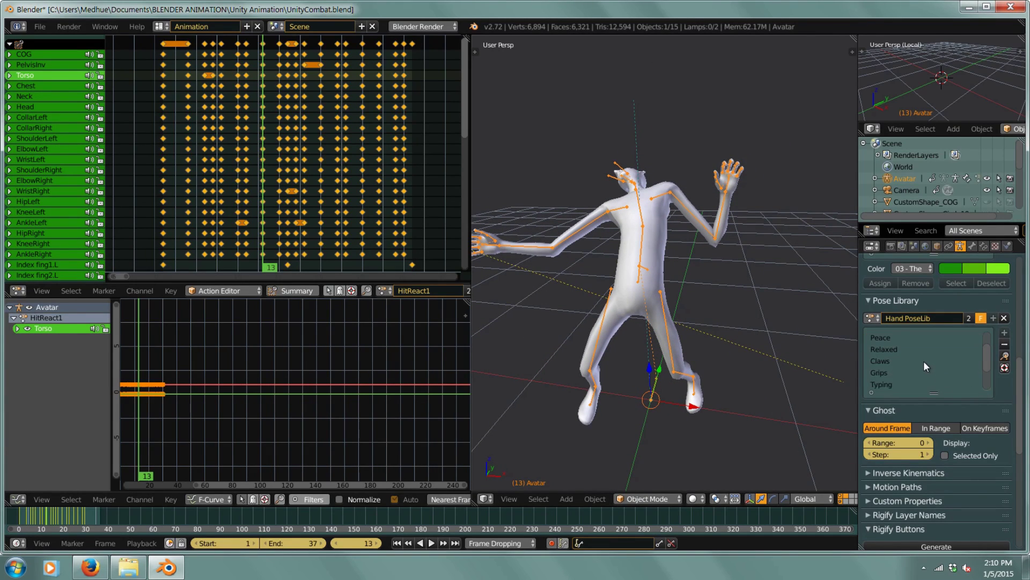
{"action": "scroll", "coordinate": [920, 366], "scroll_direction": "up", "scroll_amount": 4}
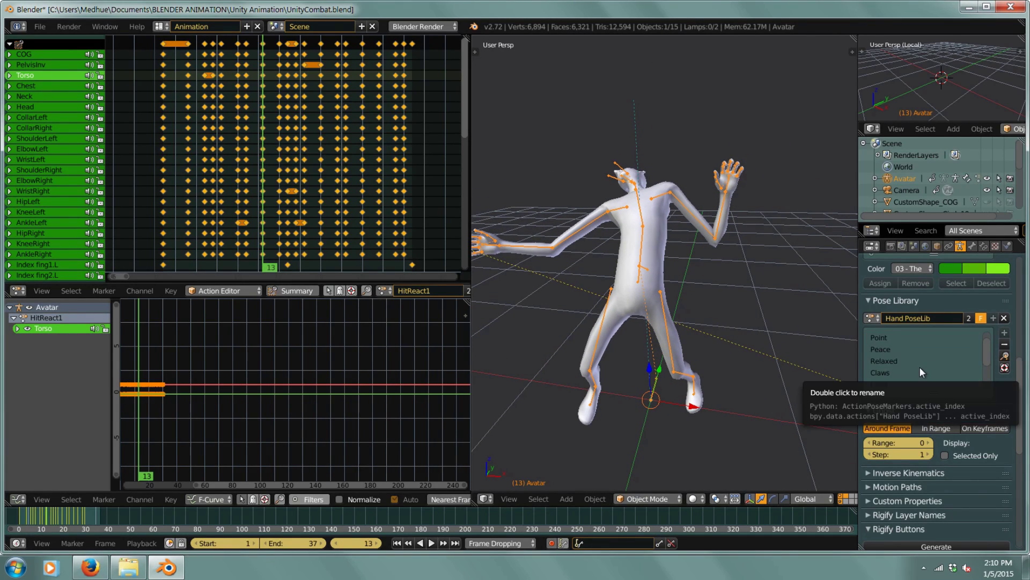
{"action": "scroll", "coordinate": [919, 366], "scroll_direction": "up", "scroll_amount": 1}
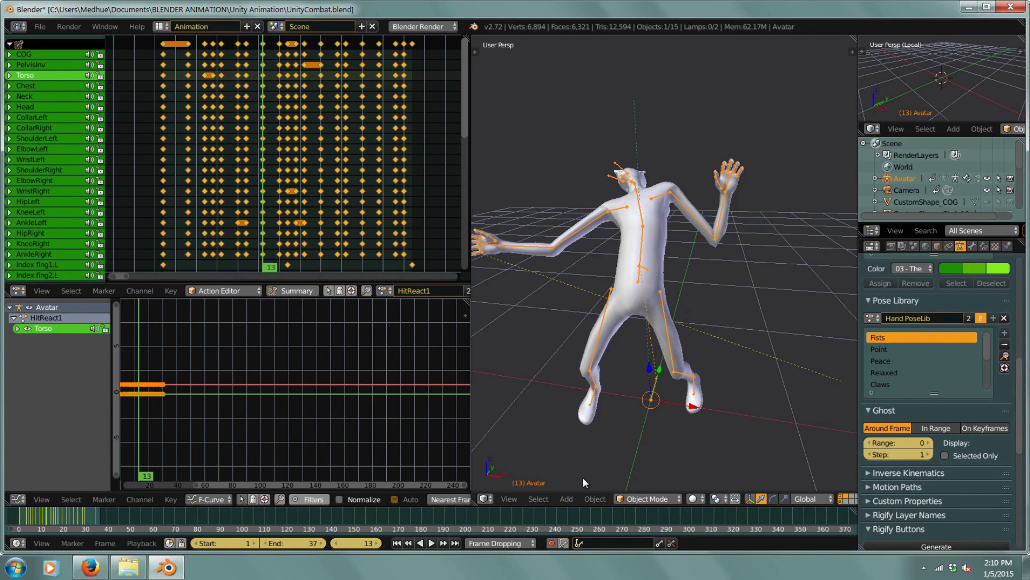
{"action": "left_click", "coordinate": [638, 498]}
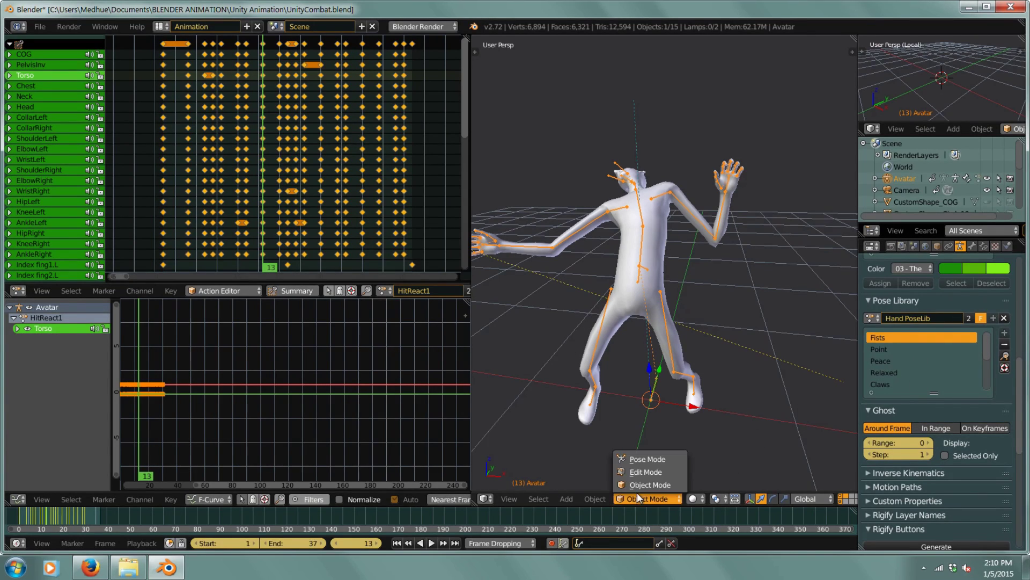
- Switch the avatar to Pose Mode and select the Left fingers bone group via Mid fing2.L
{"action": "left_click", "coordinate": [644, 458]}
{"action": "scroll", "coordinate": [714, 197], "scroll_direction": "up", "scroll_amount": 6}
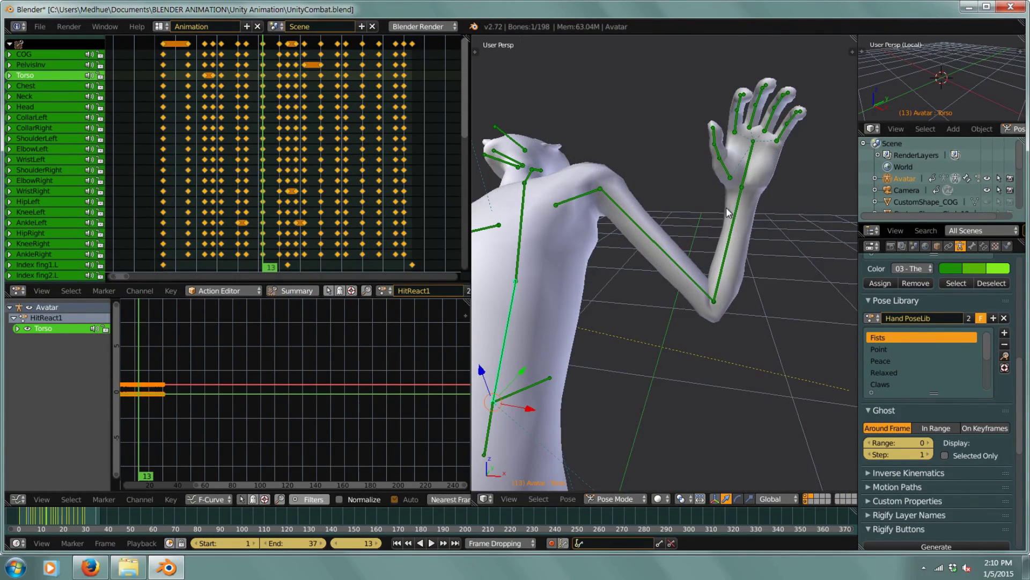
{"action": "scroll", "coordinate": [726, 207], "scroll_direction": "down", "scroll_amount": 2}
{"action": "scroll", "coordinate": [1011, 393], "scroll_direction": "up", "scroll_amount": 5}
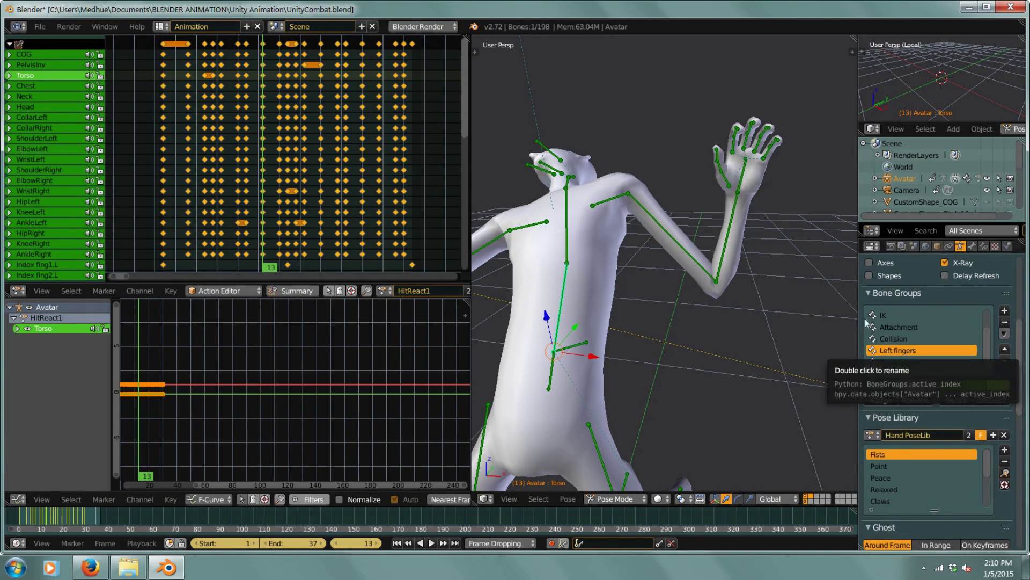
{"action": "right_click", "coordinate": [758, 134]}
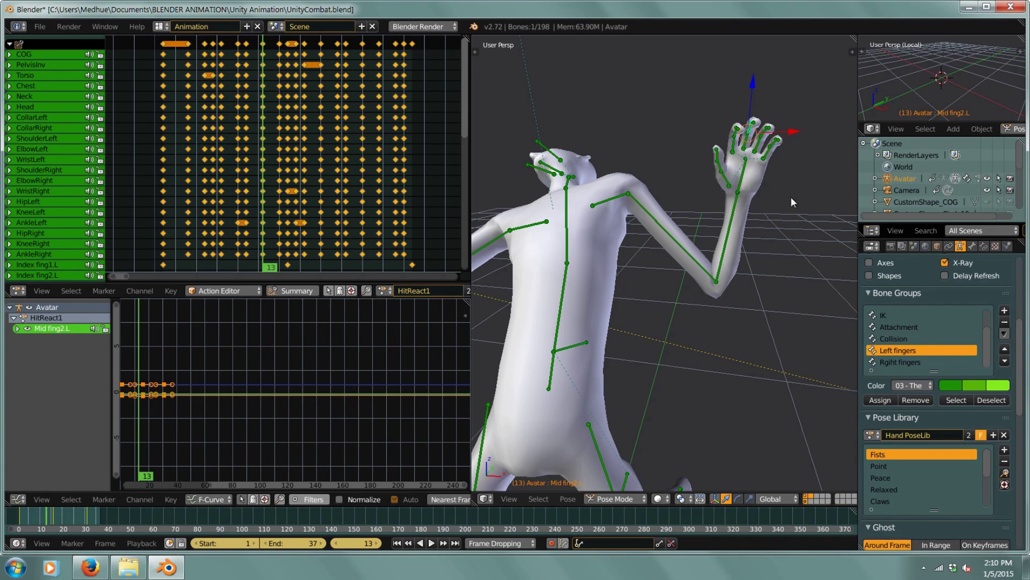
{"action": "left_click", "coordinate": [955, 399]}
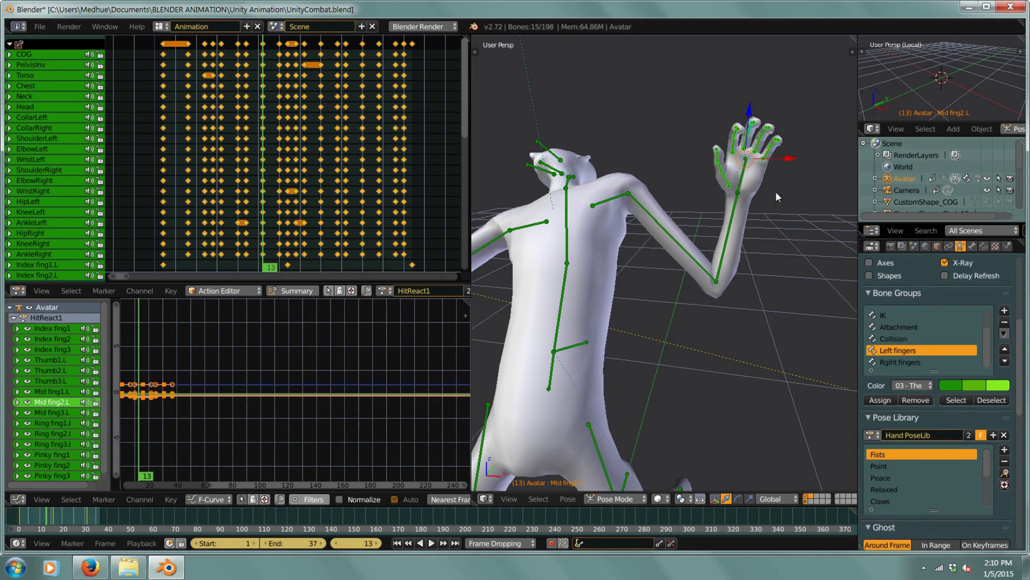
{"action": "middle_click_drag", "start_coordinate": [780, 215], "coordinate": [755, 204]}
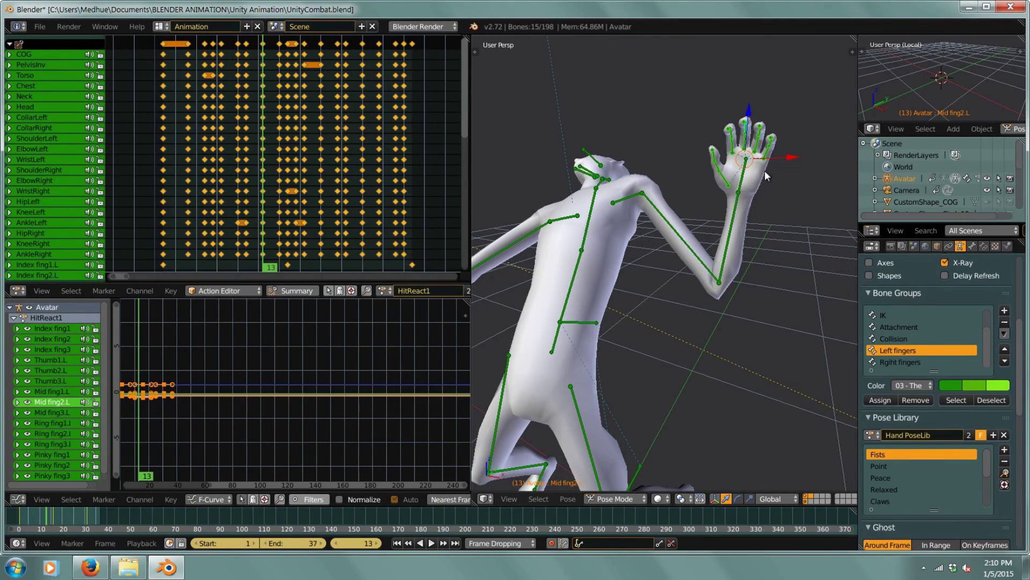
- Try the Fists and Point poses on the left-hand fingers
{"action": "left_click", "coordinate": [1005, 477]}
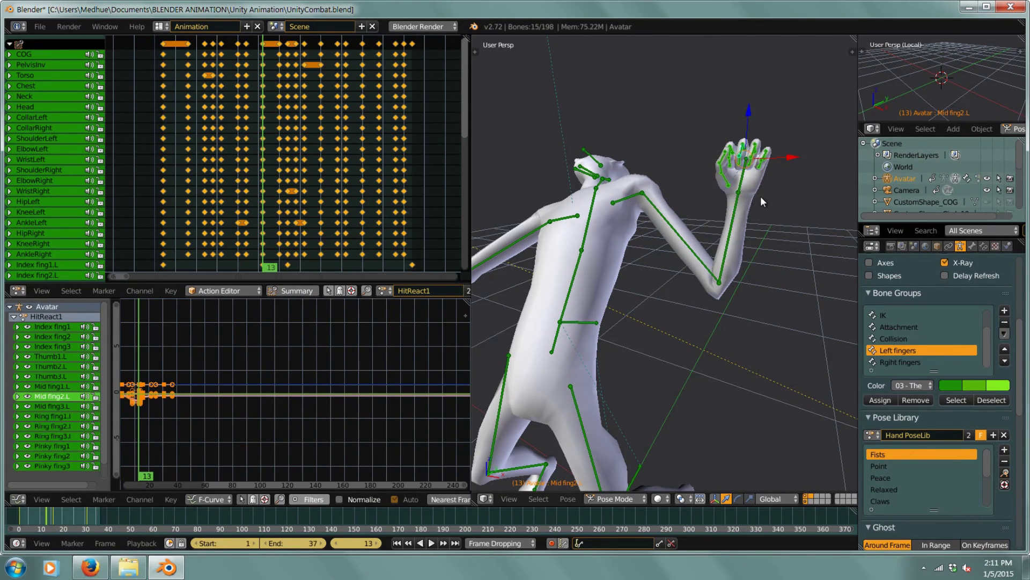
{"action": "scroll", "coordinate": [757, 171], "scroll_direction": "up", "scroll_amount": 3}
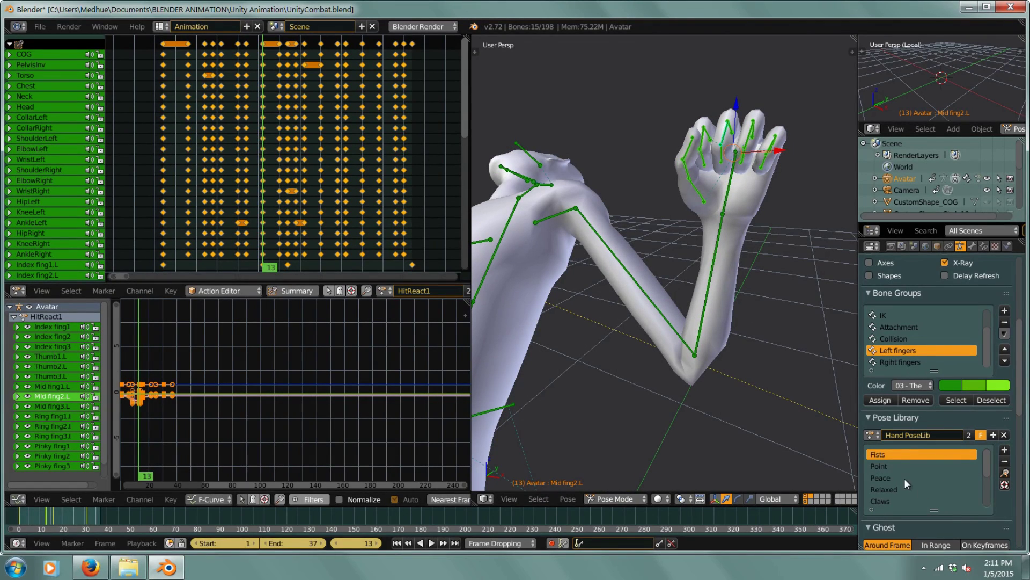
{"action": "left_click", "coordinate": [895, 466]}
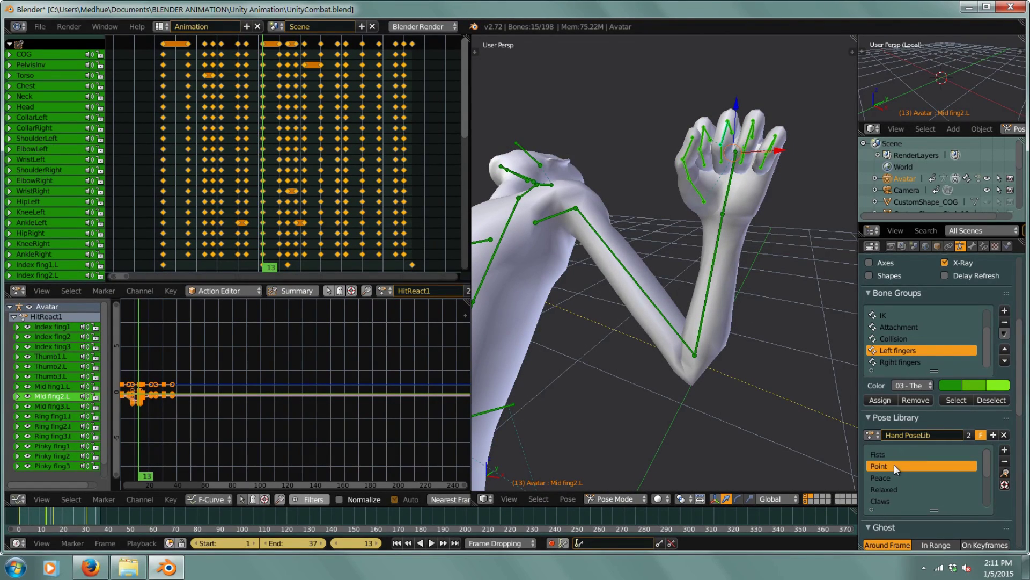
{"action": "left_click", "coordinate": [1004, 473]}
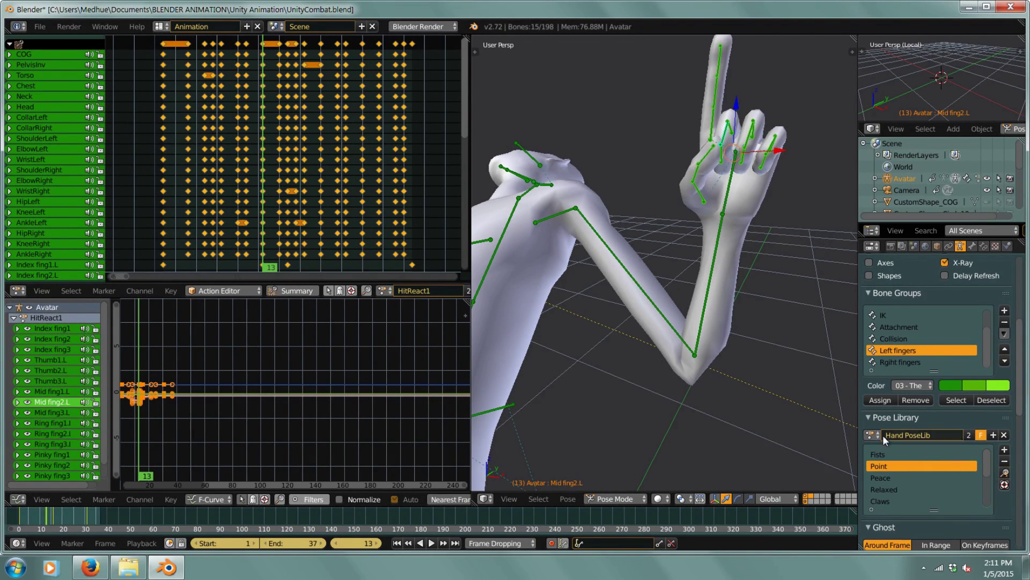
- Apply the Peace pose to the left hand and inspect the result
{"action": "left_click", "coordinate": [890, 476]}
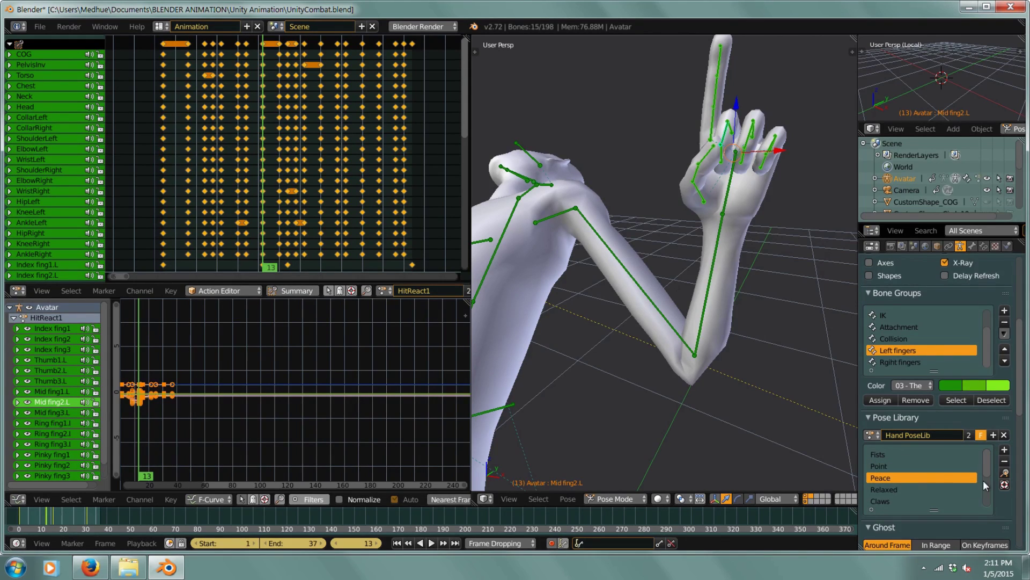
{"action": "left_click", "coordinate": [1005, 473]}
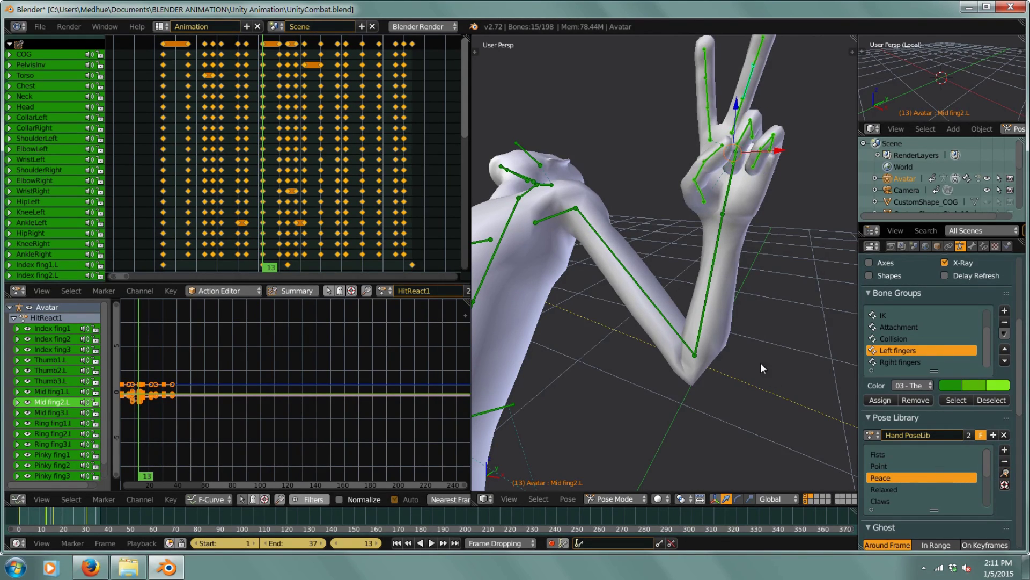
{"action": "scroll", "coordinate": [751, 304], "scroll_direction": "down", "scroll_amount": 5}
{"action": "scroll", "coordinate": [712, 289], "scroll_direction": "up", "scroll_amount": 3}
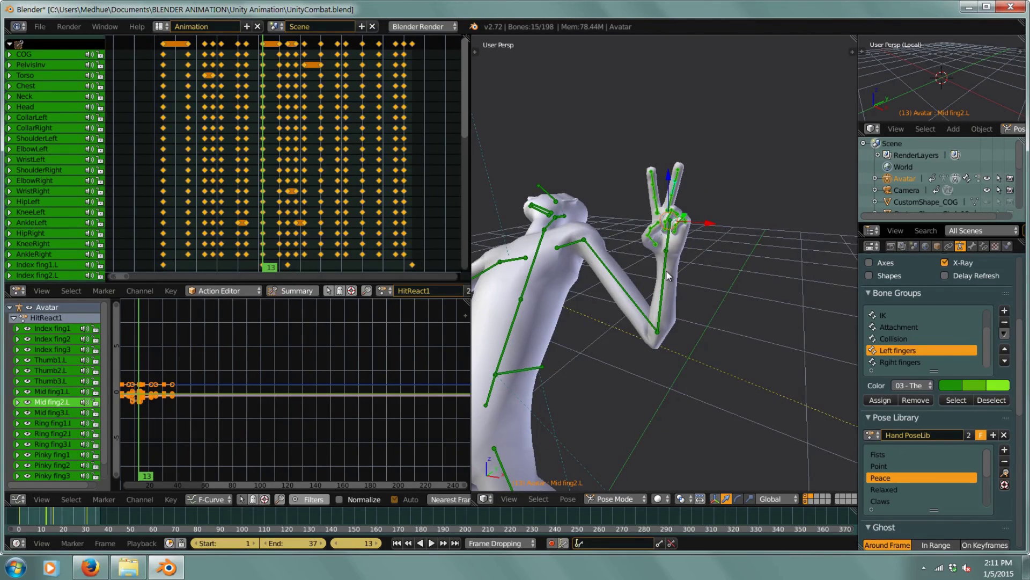
{"action": "scroll", "coordinate": [698, 270], "scroll_direction": "up", "scroll_amount": 4}
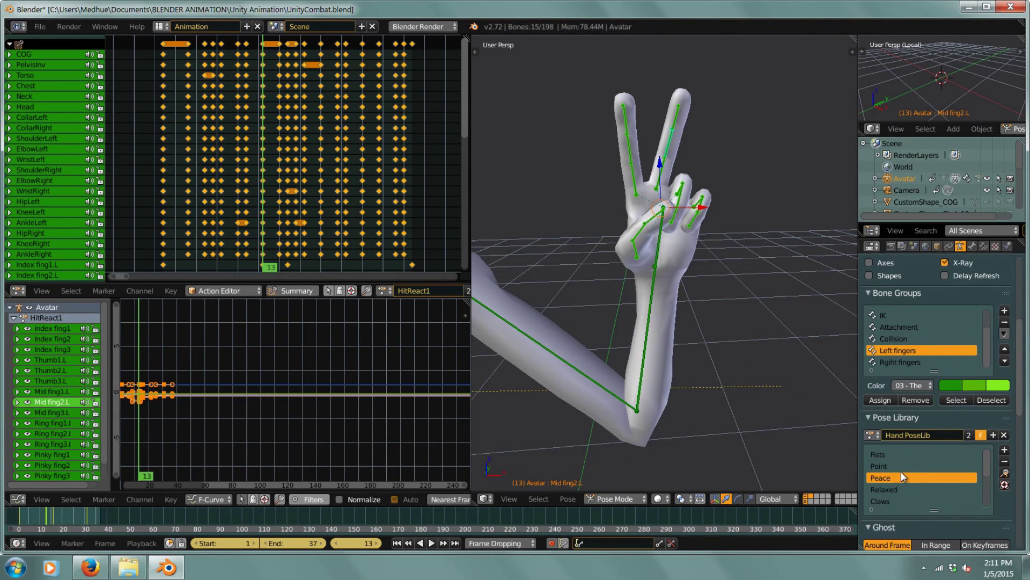
{"action": "scroll", "coordinate": [671, 302], "scroll_direction": "down", "scroll_amount": 6}
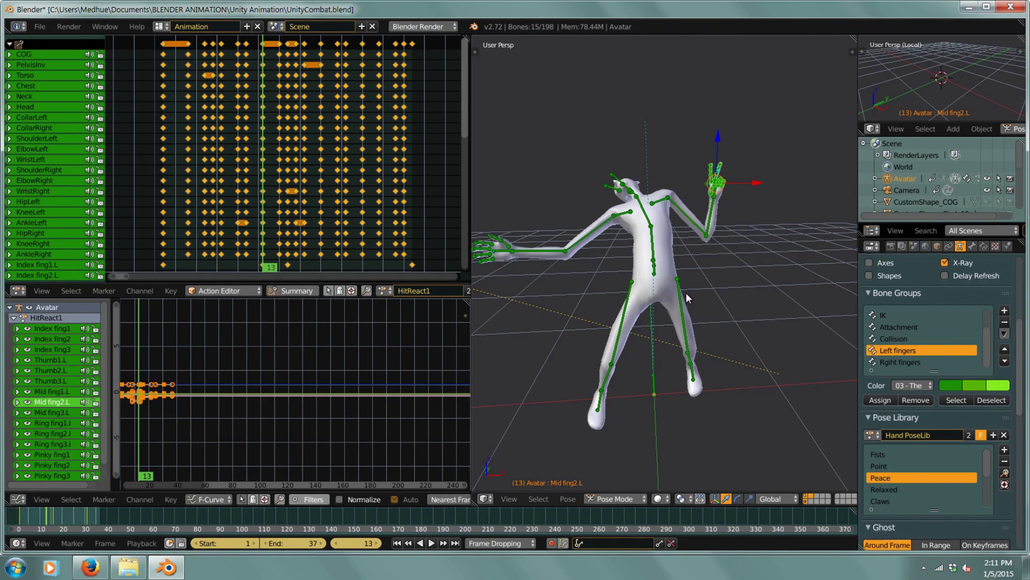
- Select every armature bone with A, then orbit and zoom to inspect the Peace hand
{"action": "key", "text": "a"}
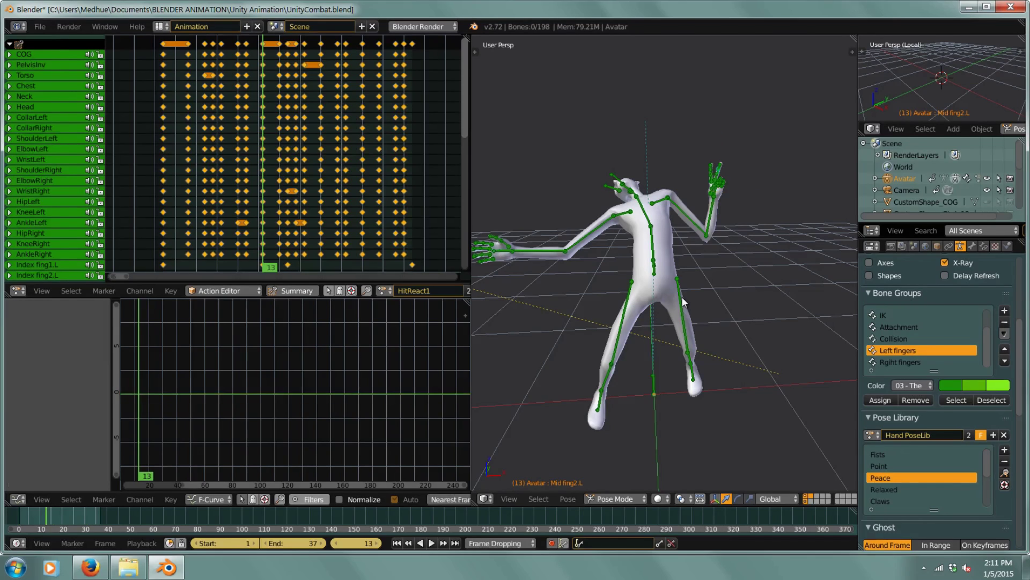
{"action": "key", "text": "a"}
{"action": "middle_click_drag", "start_coordinate": [706, 285], "coordinate": [728, 287]}
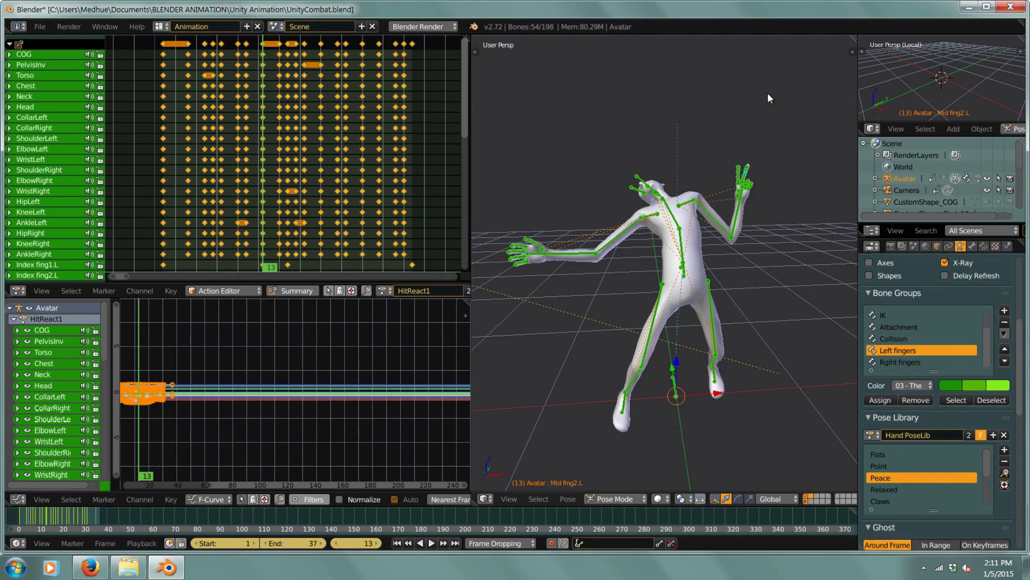
{"action": "scroll", "coordinate": [690, 235], "scroll_direction": "up", "scroll_amount": 2}
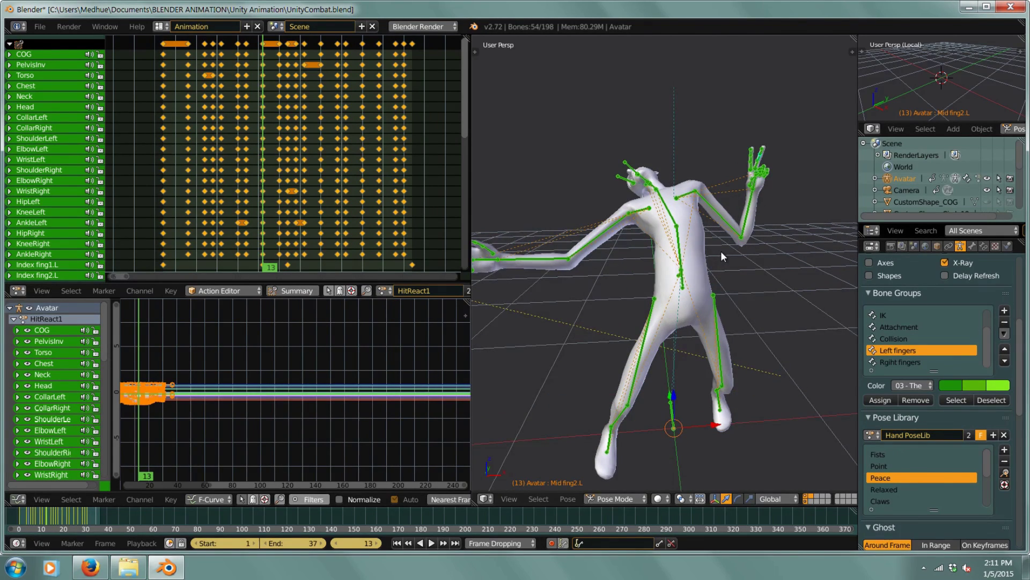
{"action": "middle_click_drag", "start_coordinate": [719, 317], "coordinate": [700, 308]}
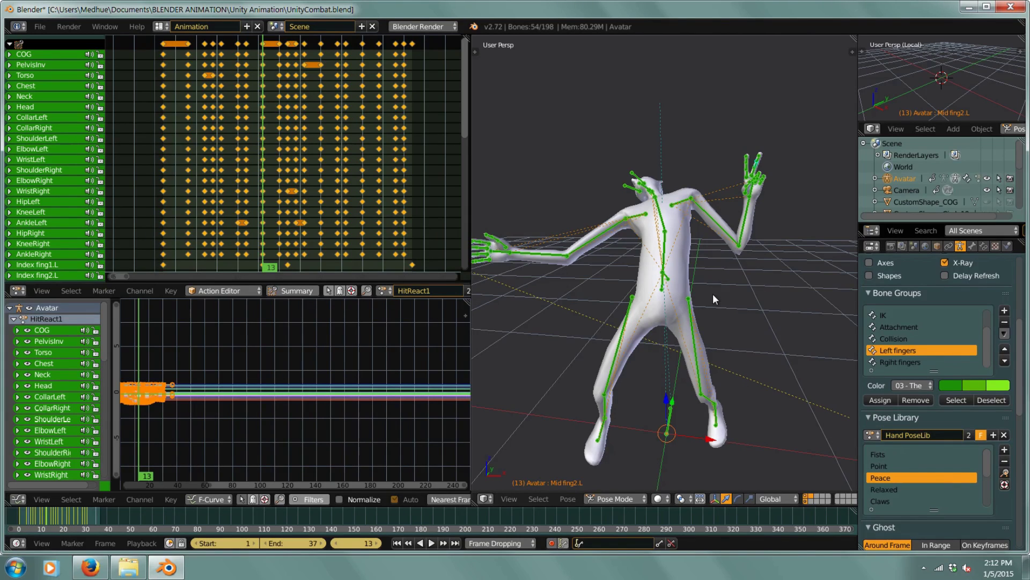
{"action": "scroll", "coordinate": [727, 279], "scroll_direction": "down", "scroll_amount": 2}
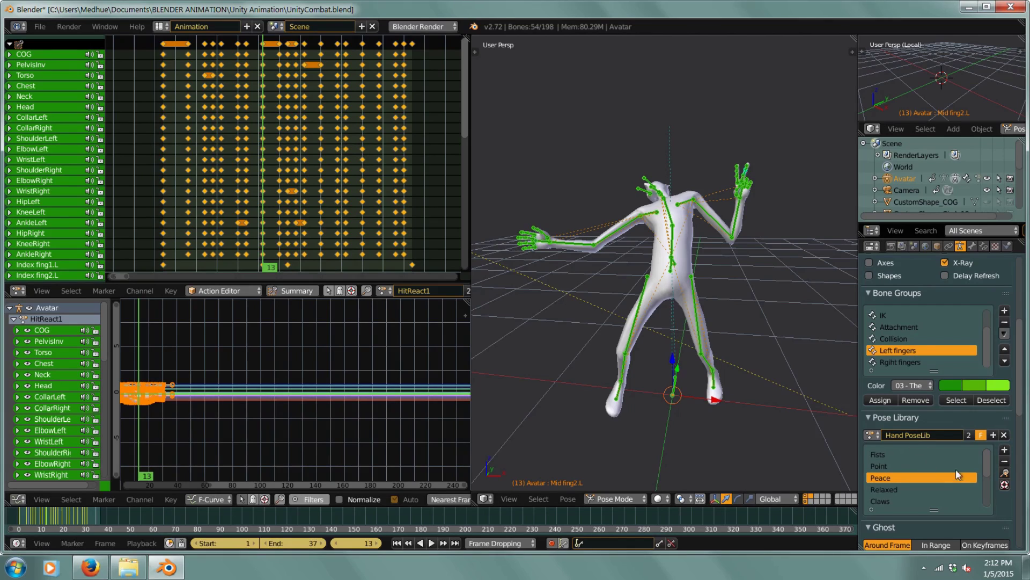
- Reset the armature to its outstretched-arms T-pose and frame the left hand
{"action": "left_click", "coordinate": [1004, 473]}
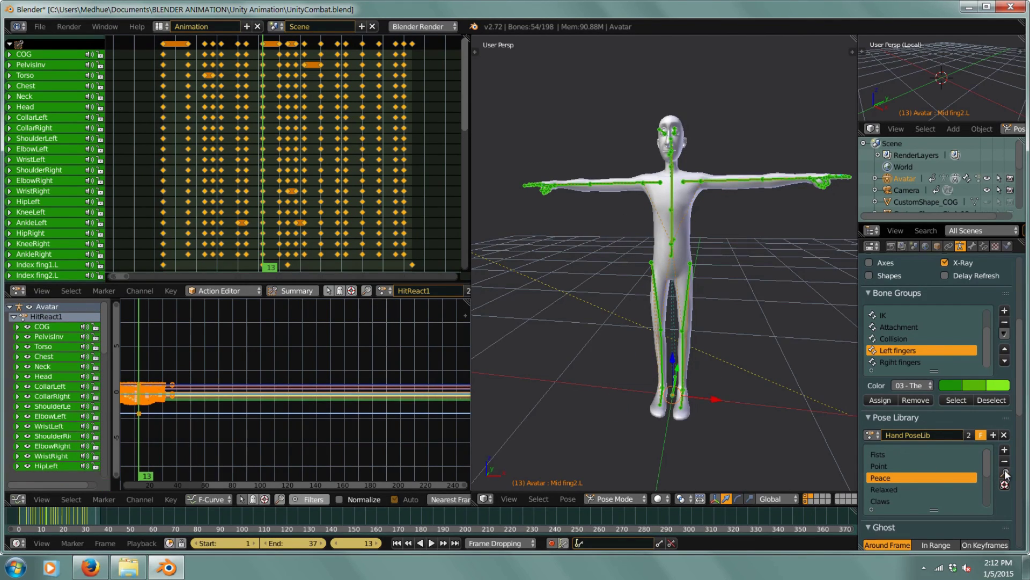
{"action": "scroll", "coordinate": [716, 198], "scroll_direction": "up", "scroll_amount": 2}
{"action": "middle_click_drag", "start_coordinate": [722, 205], "coordinate": [762, 234]}
{"action": "key", "text": "KP_Decimal"}
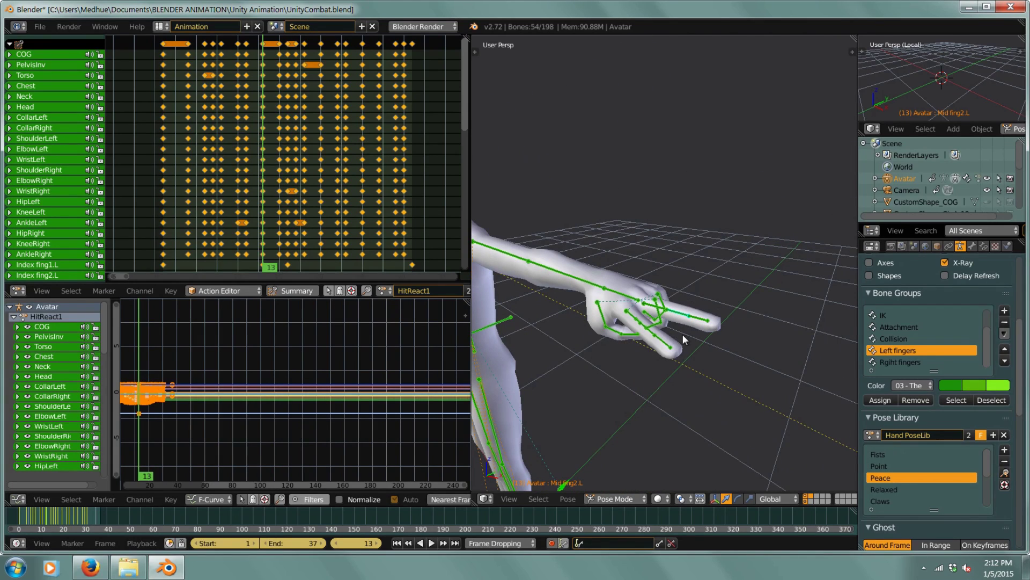
{"action": "key", "text": "Home"}
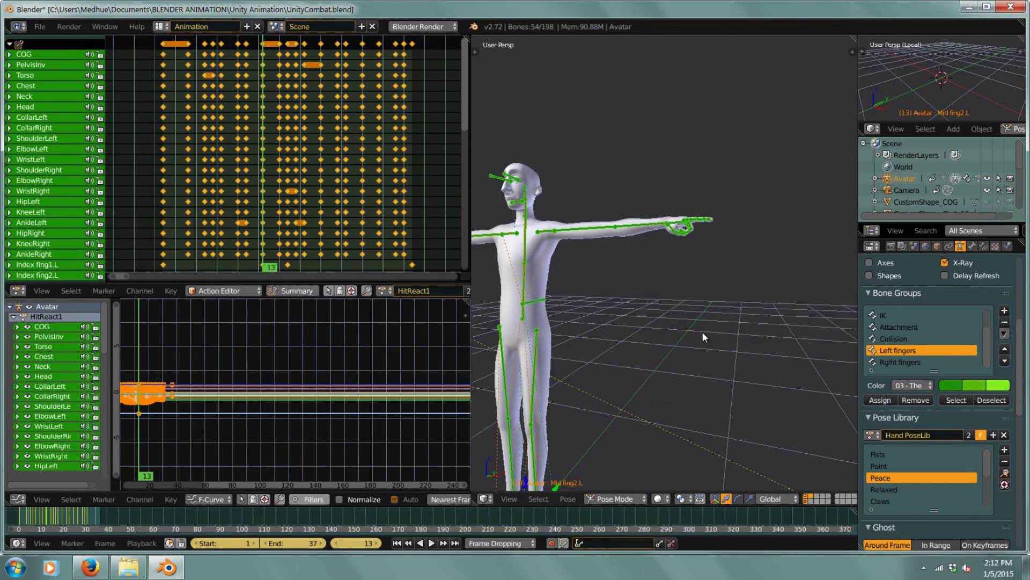
- Inspect the outstretched arm and left-hand finger bones from the front view, up close
{"action": "key", "text": "KP_1"}
{"action": "scroll", "coordinate": [696, 326], "scroll_direction": "up", "scroll_amount": 1}
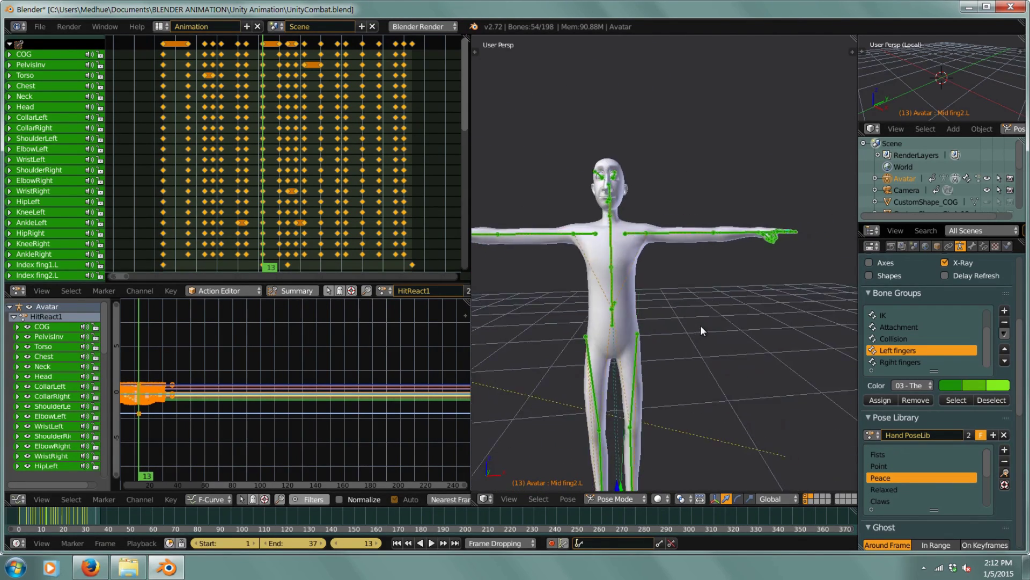
{"action": "middle_click_drag", "start_coordinate": [673, 332], "coordinate": [710, 313], "text": "shift"}
{"action": "key", "text": "KP_1"}
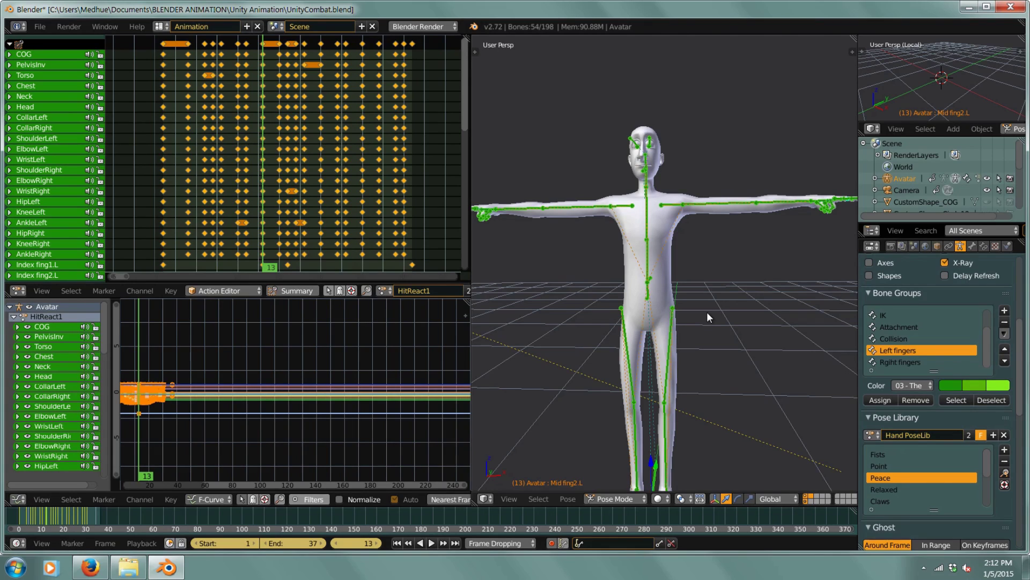
{"action": "middle_click_drag", "start_coordinate": [754, 238], "coordinate": [761, 214]}
{"action": "key", "text": "KP_Decimal"}
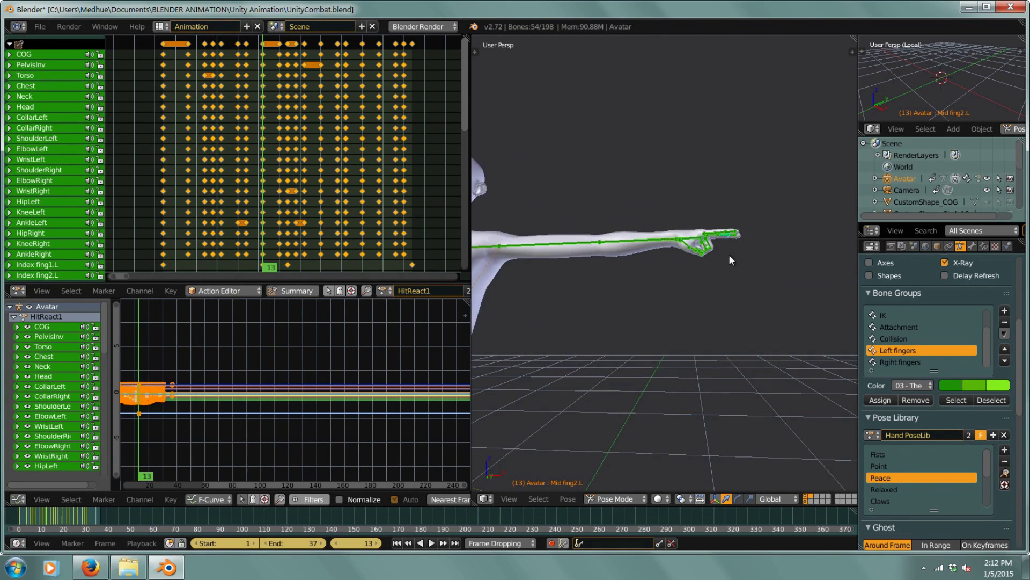
{"action": "middle_click_drag", "start_coordinate": [729, 254], "coordinate": [732, 283]}
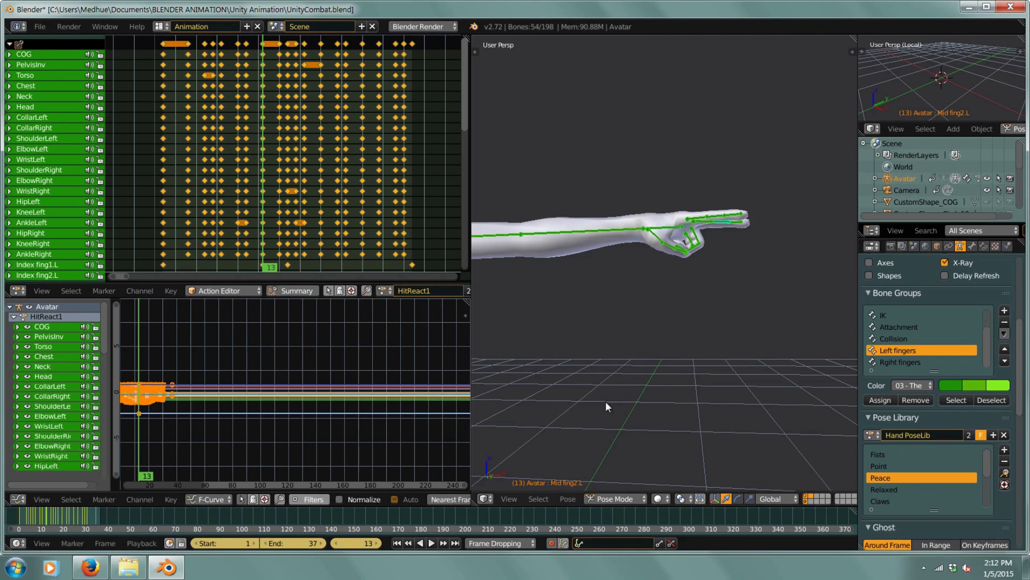
{"action": "middle_click_drag", "start_coordinate": [600, 326], "coordinate": [643, 313]}
{"action": "scroll", "coordinate": [549, 351], "scroll_direction": "down", "scroll_amount": 3}
- Orbit and zoom around the full body to check the T-pose from low frontal angles
{"action": "middle_click_drag", "start_coordinate": [550, 351], "coordinate": [709, 340]}
{"action": "scroll", "coordinate": [686, 215], "scroll_direction": "up", "scroll_amount": 1}
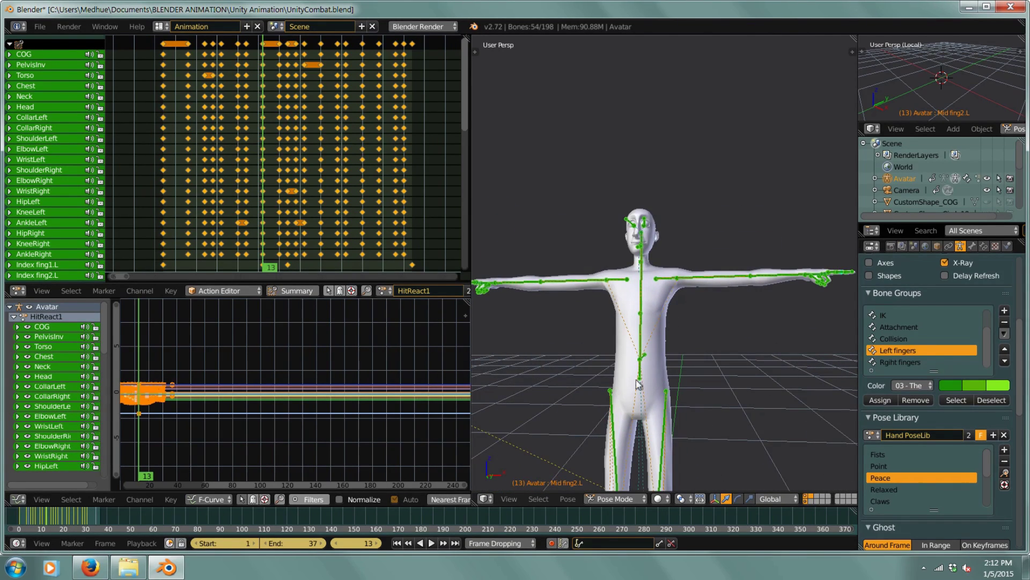
{"action": "middle_click_drag", "start_coordinate": [704, 389], "coordinate": [705, 282]}
{"action": "scroll", "coordinate": [693, 286], "scroll_direction": "up", "scroll_amount": 2}
{"action": "scroll", "coordinate": [707, 307], "scroll_direction": "down", "scroll_amount": 4}
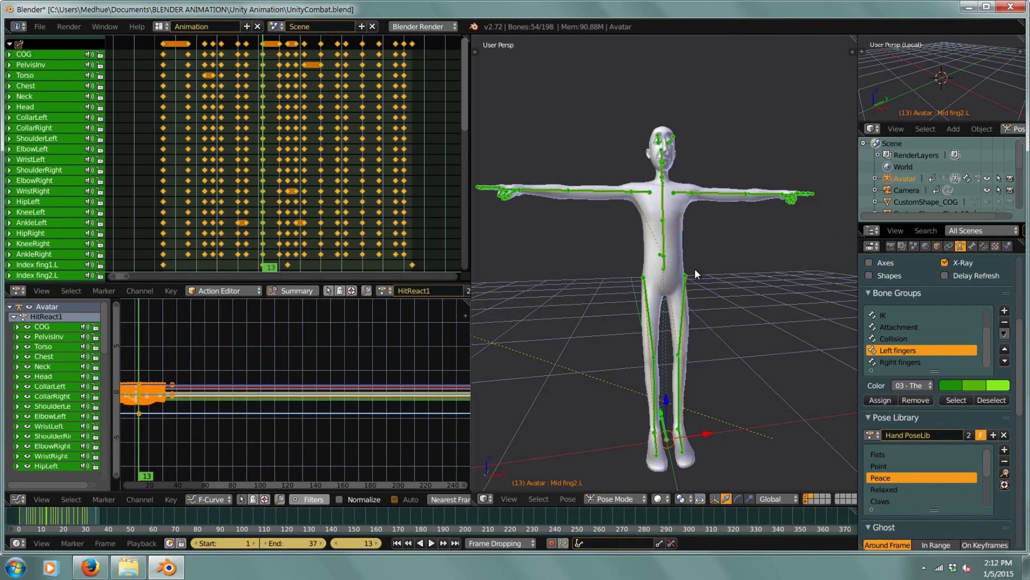
{"action": "middle_click_drag", "start_coordinate": [742, 304], "coordinate": [692, 256]}
{"action": "scroll", "coordinate": [677, 262], "scroll_direction": "up", "scroll_amount": 5}
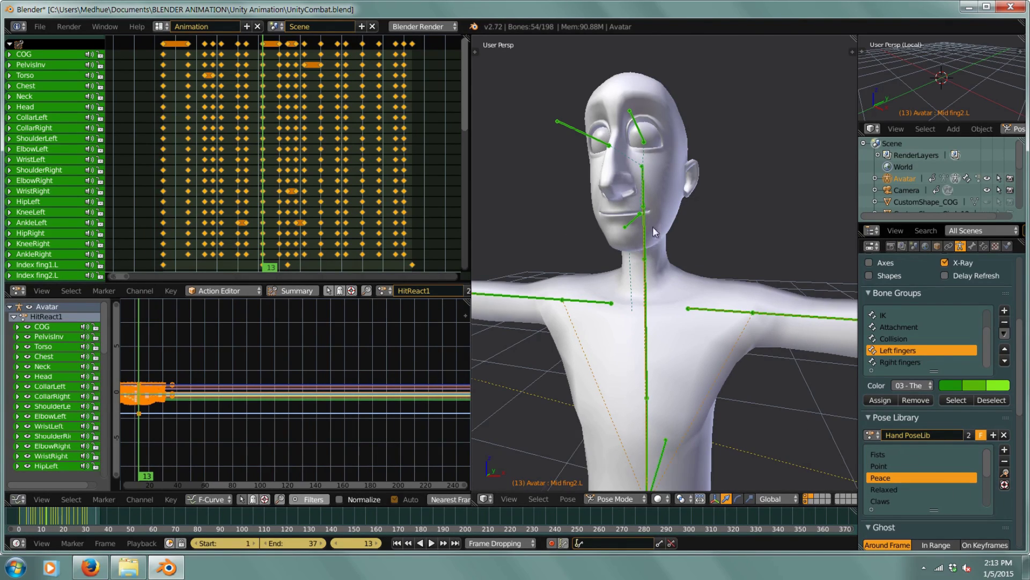
{"action": "scroll", "coordinate": [653, 226], "scroll_direction": "down", "scroll_amount": 5}
{"action": "middle_click_drag", "start_coordinate": [715, 381], "coordinate": [694, 294]}
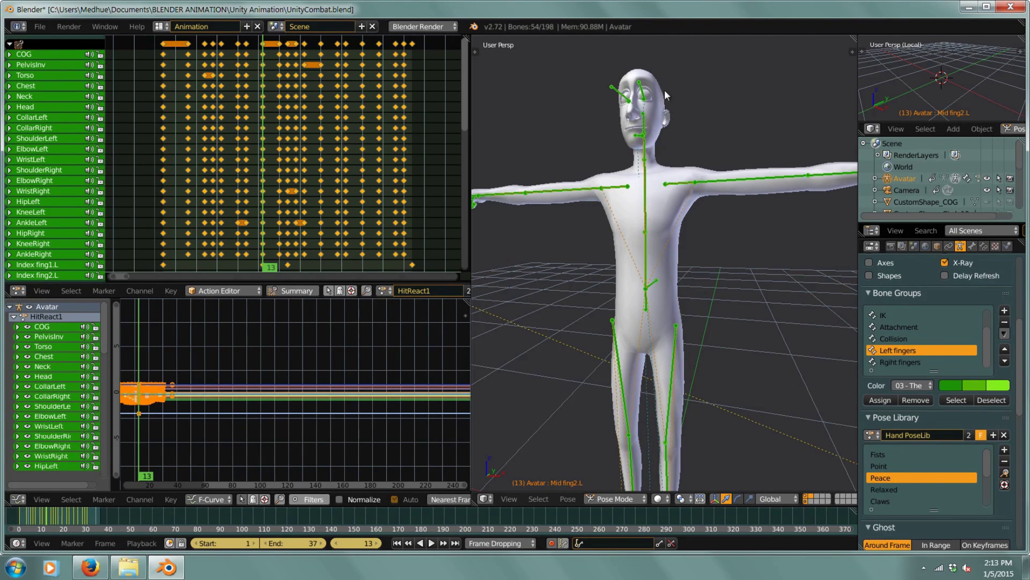
{"action": "middle_click_drag", "start_coordinate": [691, 290], "coordinate": [712, 299]}
{"action": "scroll", "coordinate": [712, 299], "scroll_direction": "down", "scroll_amount": 4}
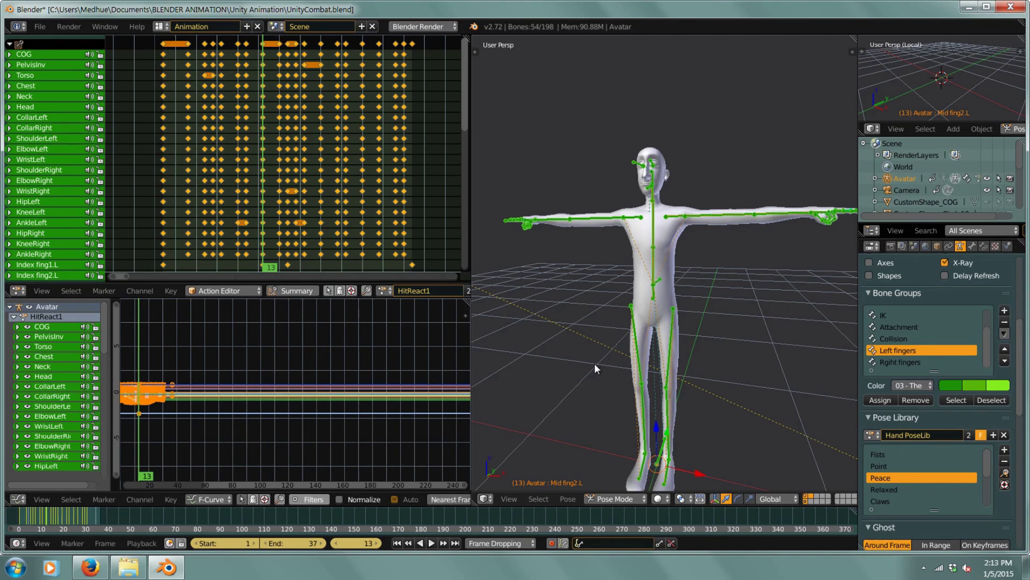
{"action": "mouse_move", "coordinate": [563, 307]}
{"action": "middle_mouse_down"}
{"action": "mouse_move", "coordinate": [578, 308]}
{"action": "mouse_move", "coordinate": [548, 301]}
{"action": "middle_mouse_up"}
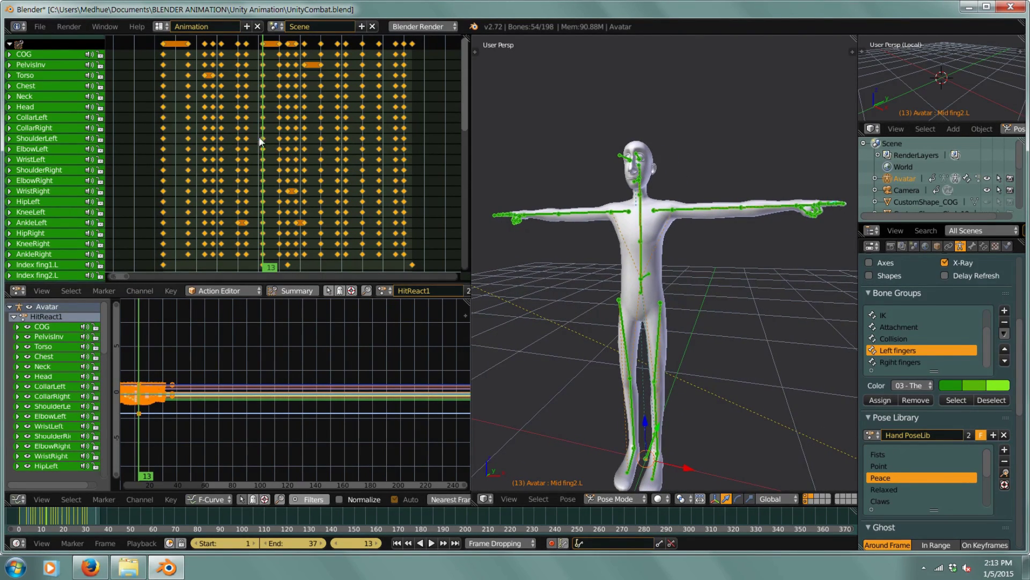
- Append the MDHU Weight Poses action from the Action folder of Wetsuit7.blend
{"action": "left_click", "coordinate": [34, 27]}
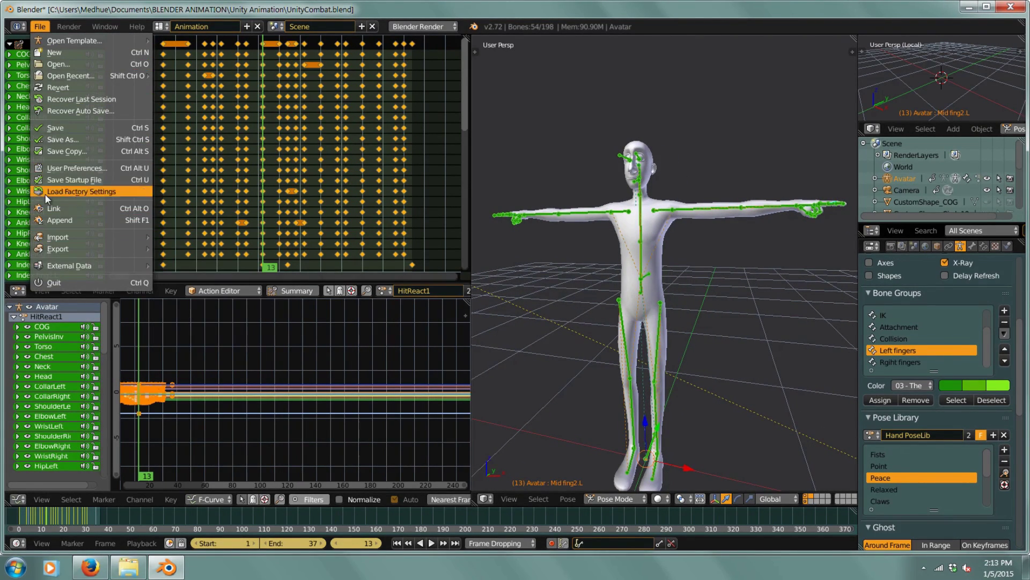
{"action": "left_click", "coordinate": [51, 220]}
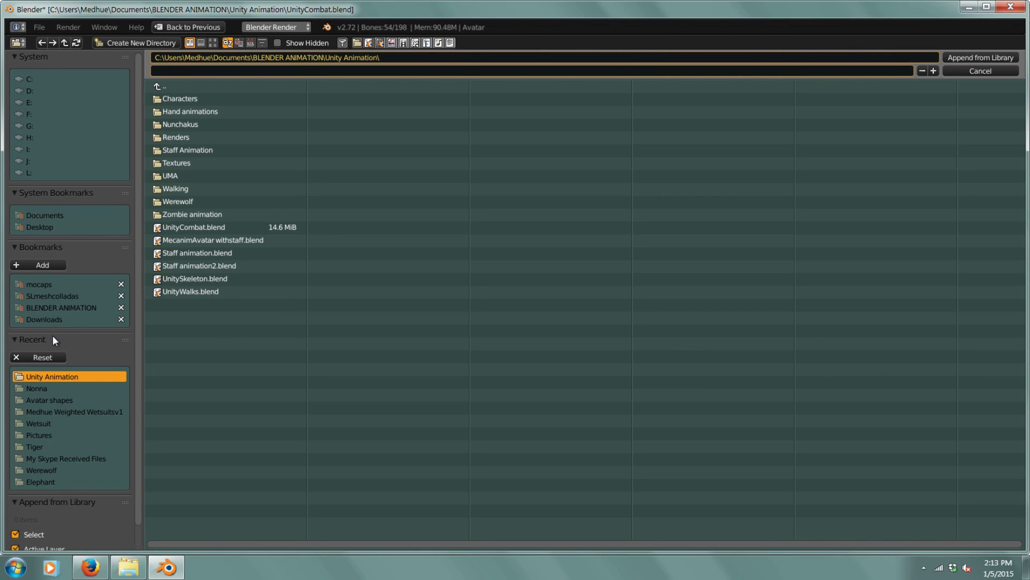
{"action": "left_click", "coordinate": [43, 421]}
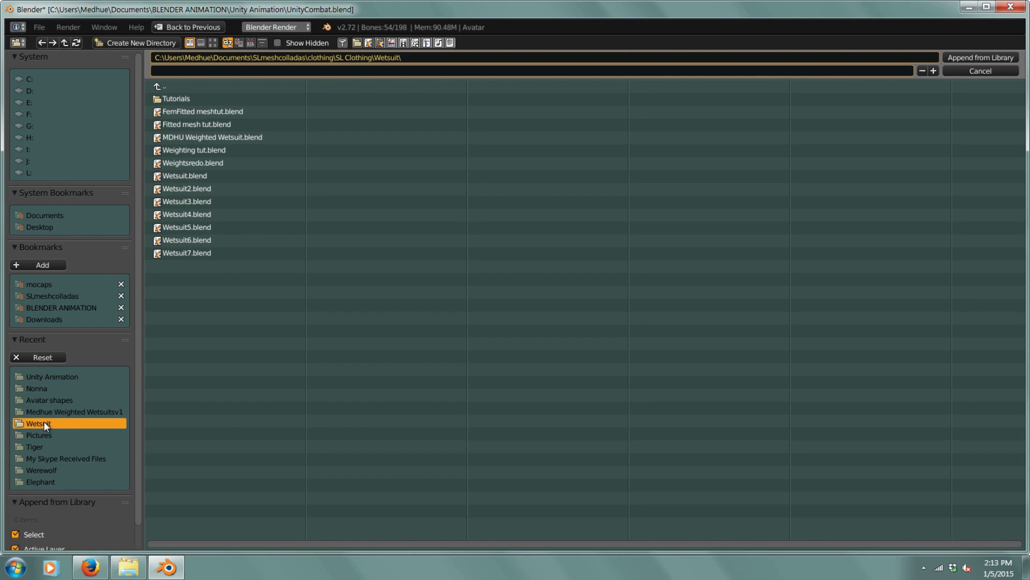
{"action": "left_click", "coordinate": [204, 254]}
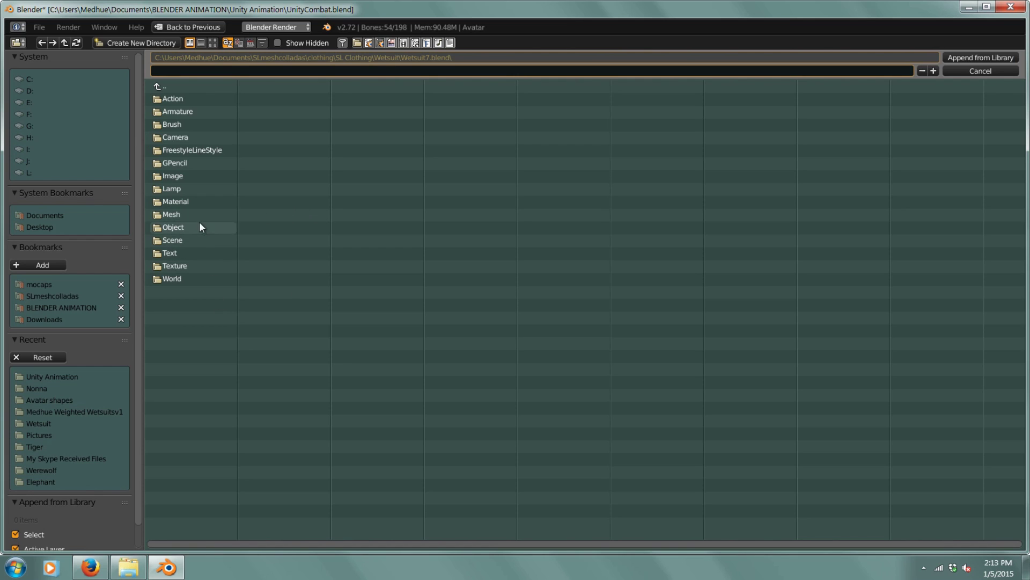
{"action": "left_click", "coordinate": [176, 99]}
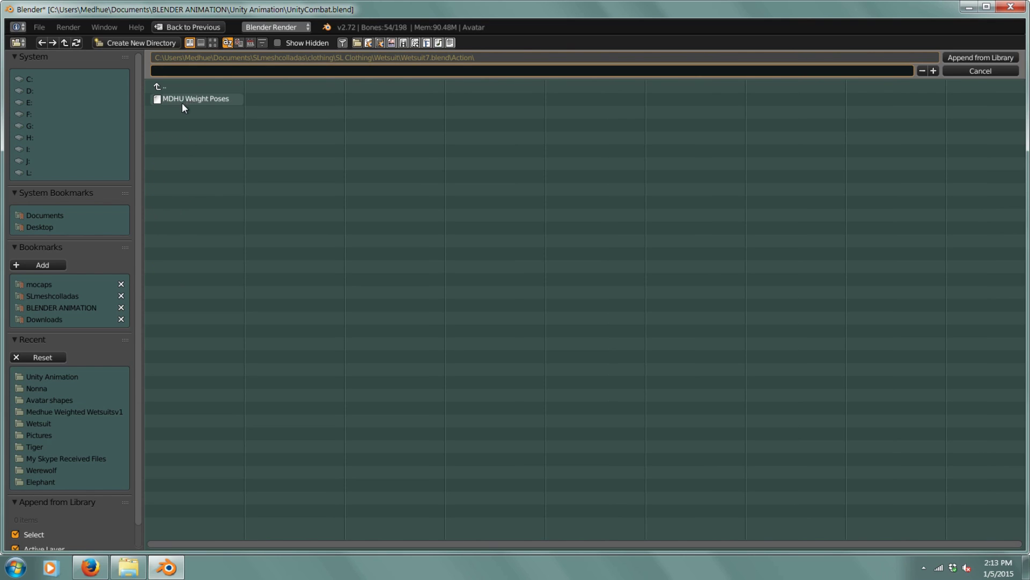
{"action": "left_click", "coordinate": [185, 99]}
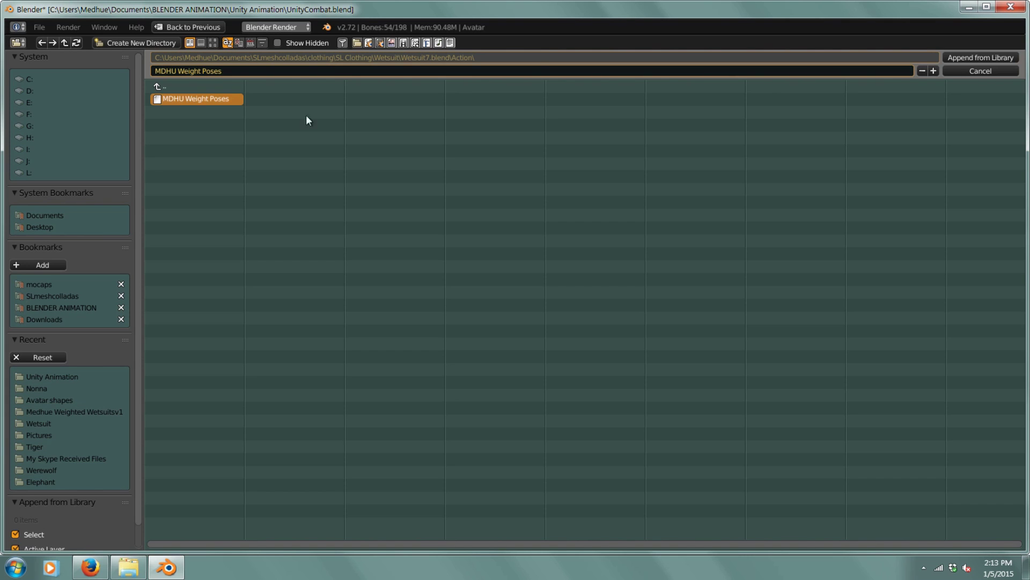
{"action": "left_click", "coordinate": [957, 57]}
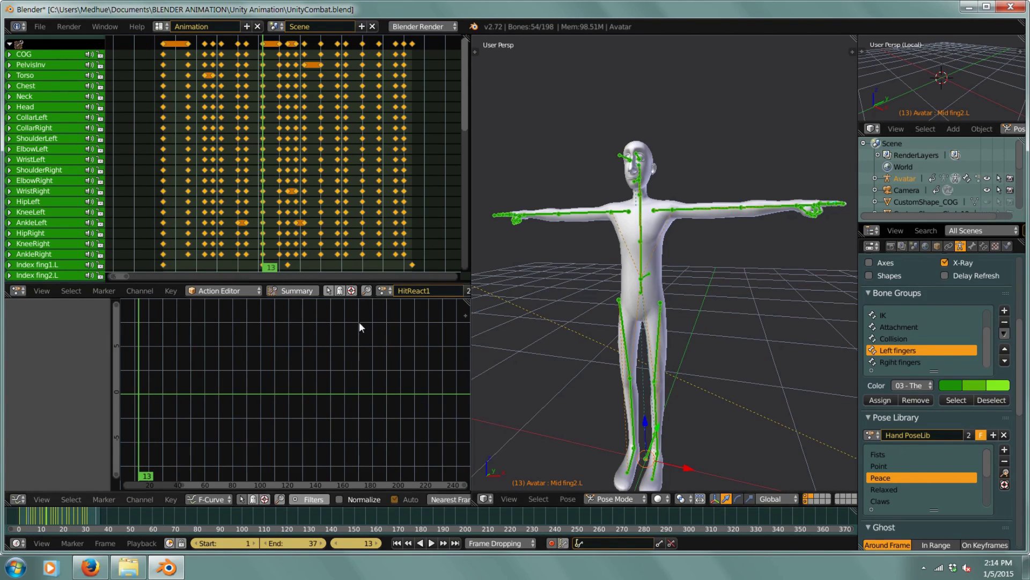
- Assign '0 MDHU Weight Poses' as the armature's pose library and give it a fake user
{"action": "left_click", "coordinate": [872, 435]}
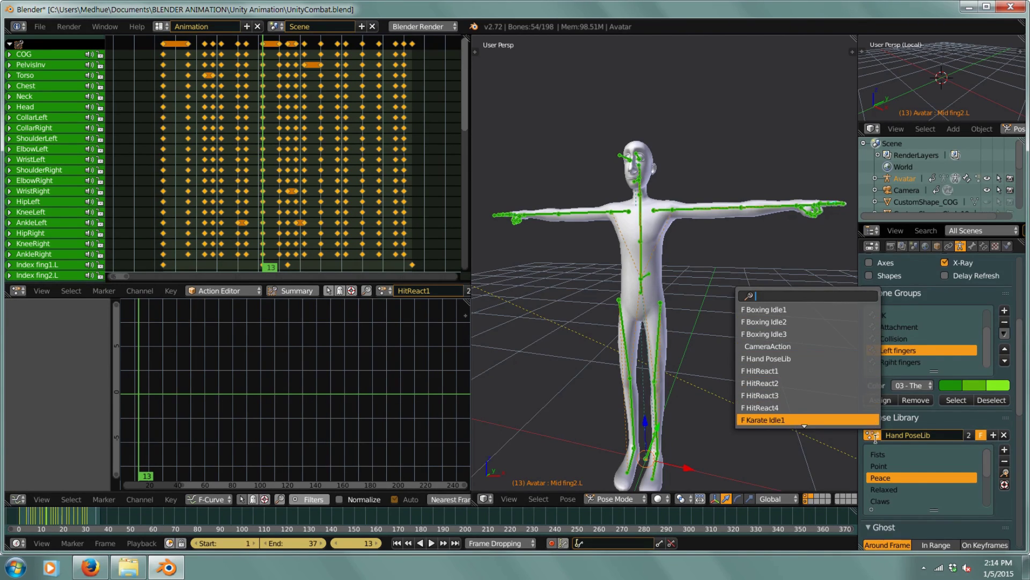
{"action": "left_click", "coordinate": [899, 424]}
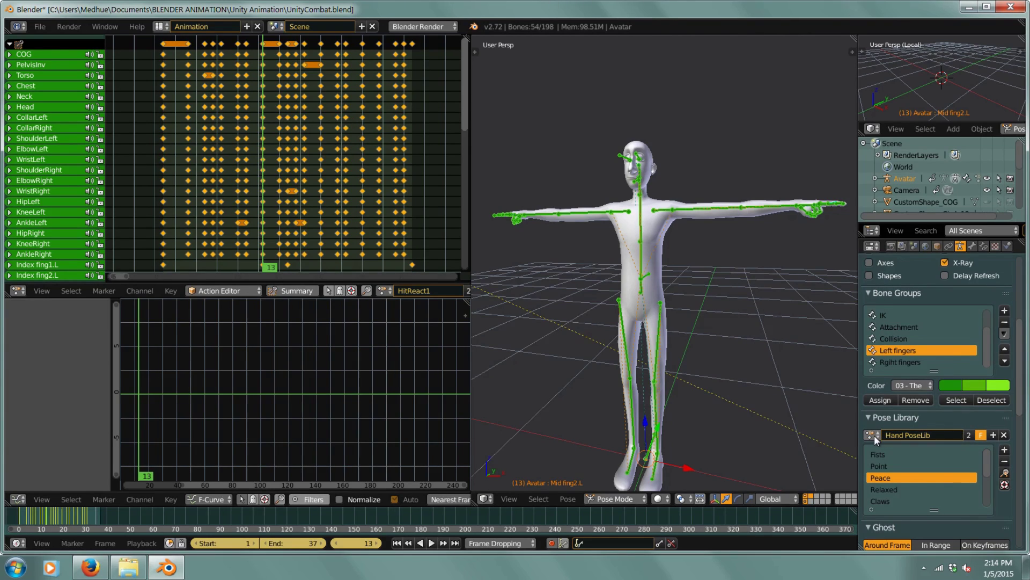
{"action": "left_click", "coordinate": [874, 435]}
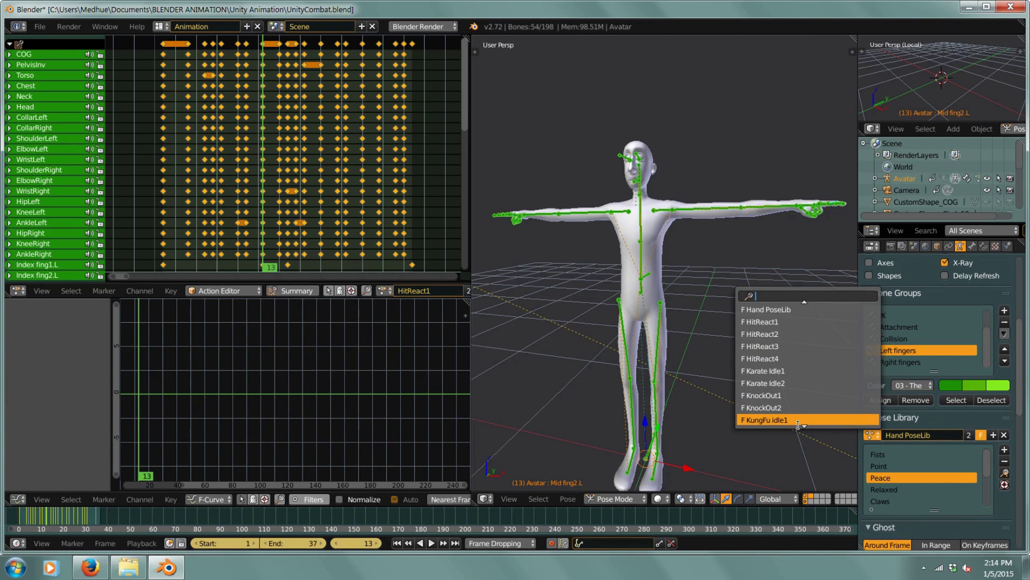
{"action": "scroll", "coordinate": [798, 424], "scroll_direction": "down", "scroll_amount": 6}
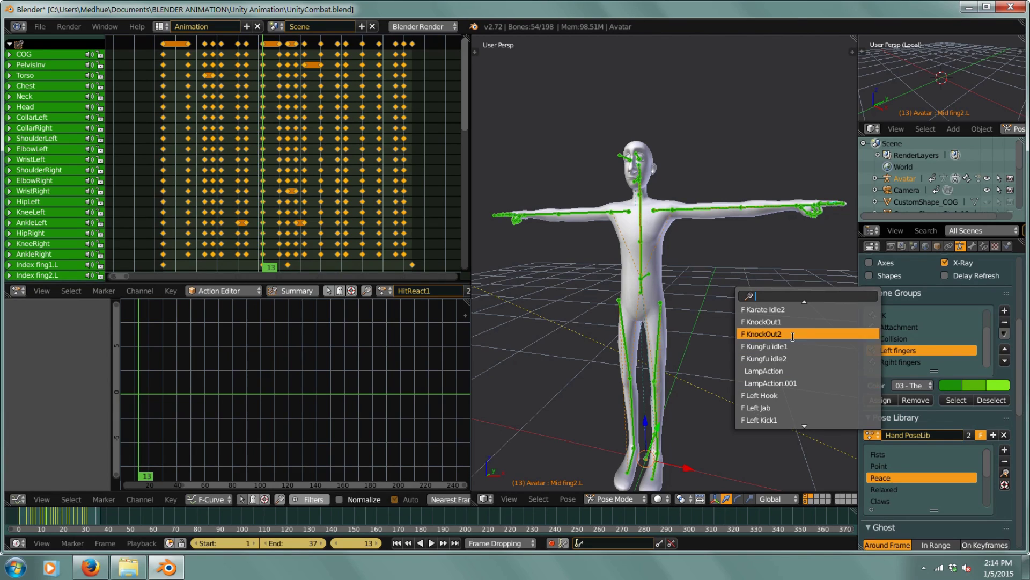
{"action": "scroll", "coordinate": [800, 418], "scroll_direction": "down", "scroll_amount": 6}
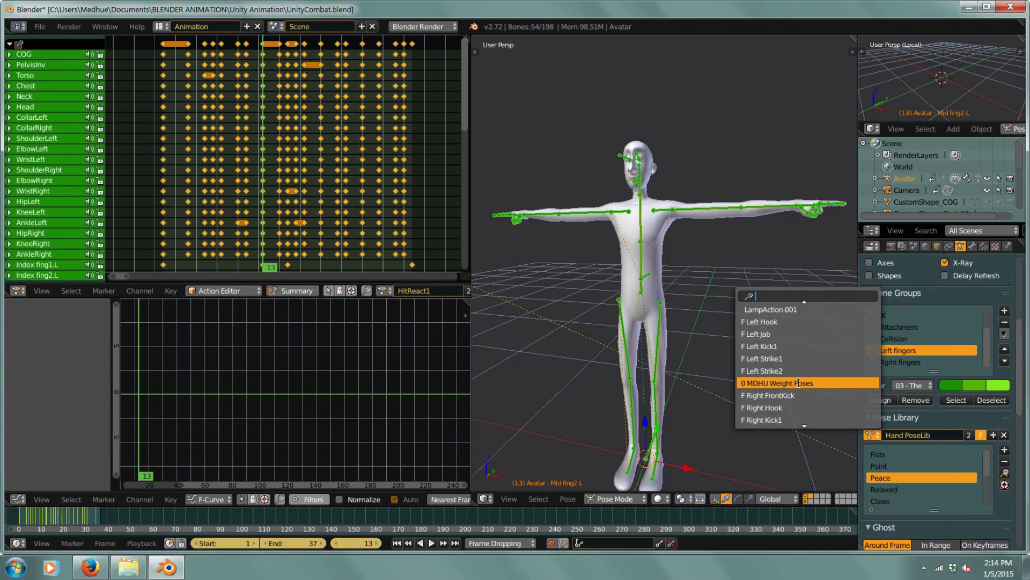
{"action": "left_click", "coordinate": [798, 382]}
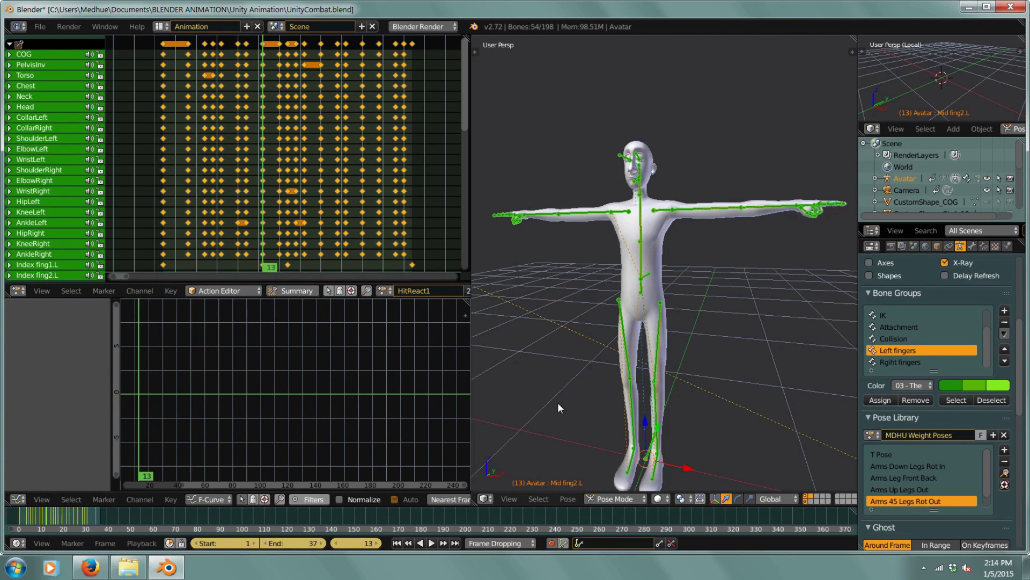
{"action": "left_click", "coordinate": [979, 434]}
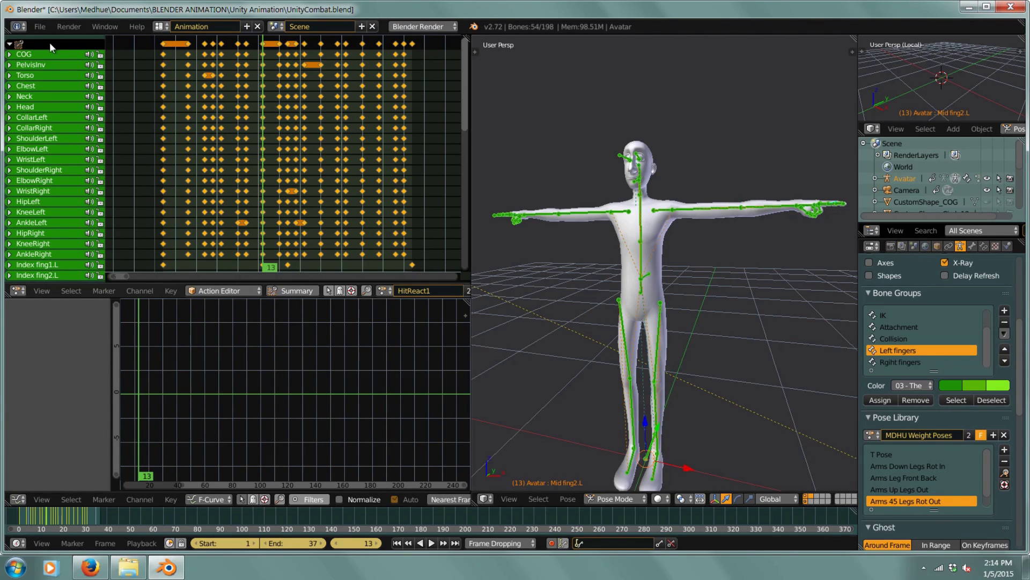
{"action": "left_click", "coordinate": [44, 30]}
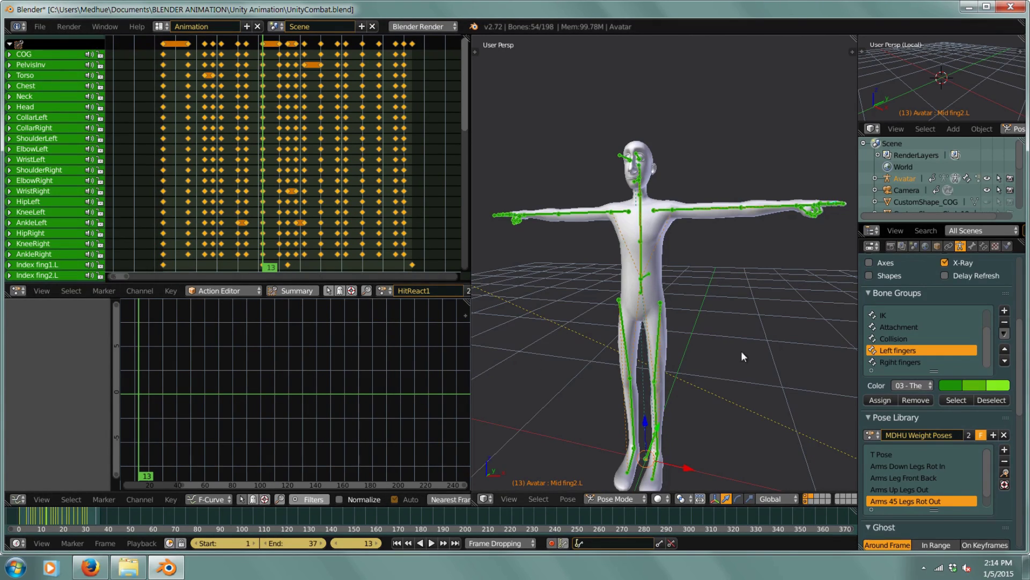
- Apply the Arms Down Legs Rot In and Arms Leg Front Back poses to the avatar
{"action": "left_click", "coordinate": [890, 477]}
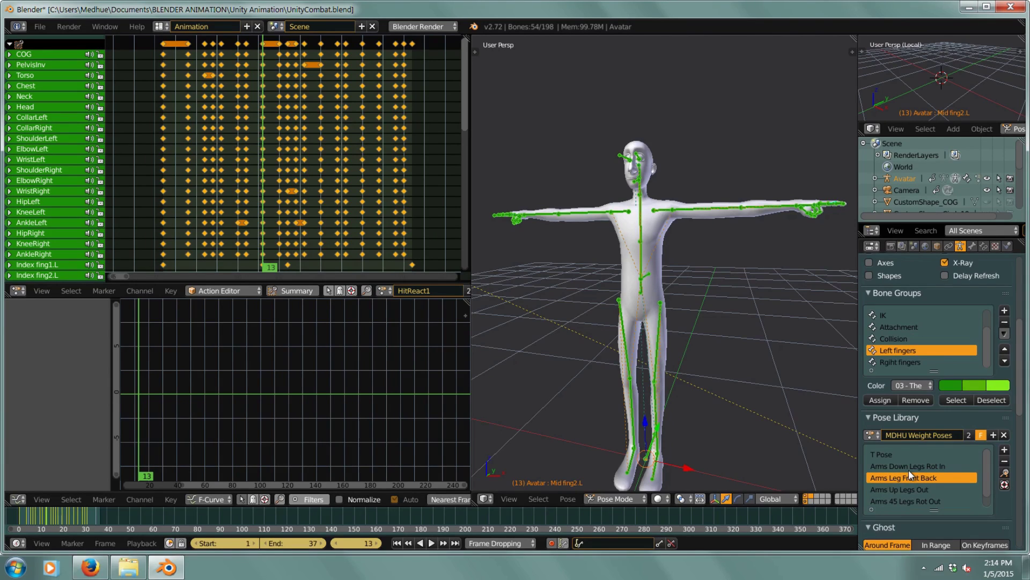
{"action": "left_click", "coordinate": [909, 467]}
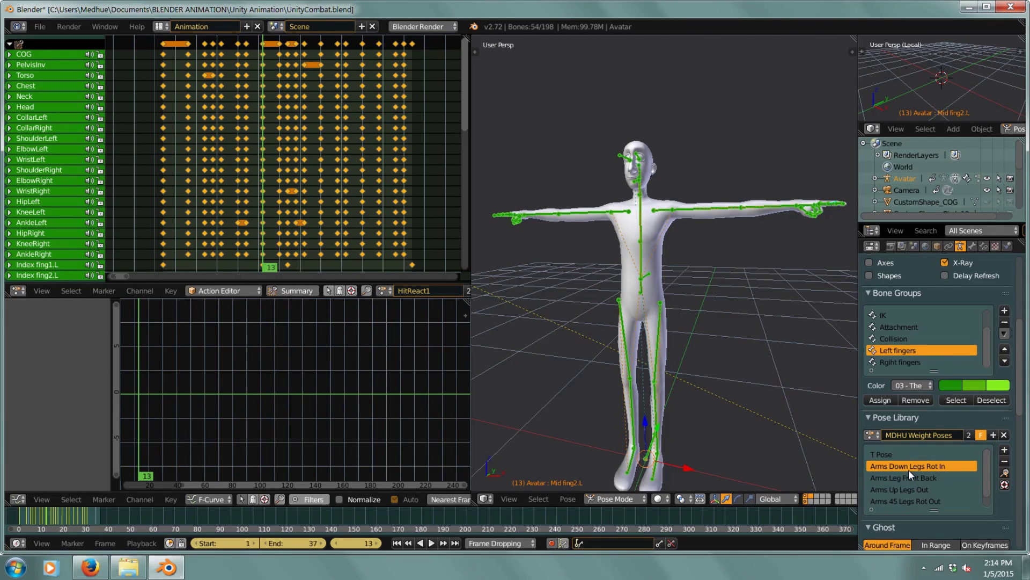
{"action": "left_click", "coordinate": [1005, 473]}
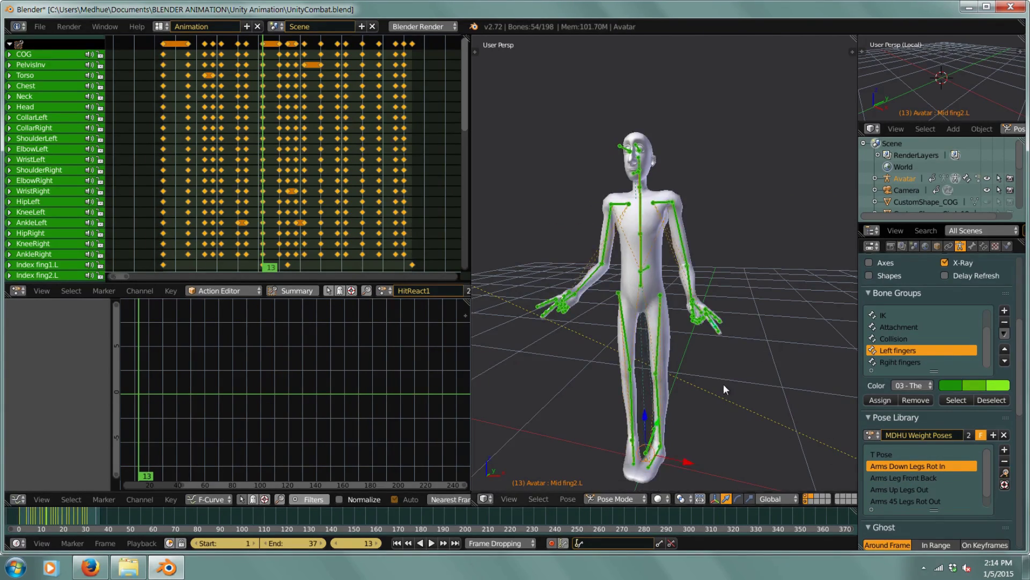
{"action": "middle_click_drag", "start_coordinate": [723, 347], "coordinate": [807, 359]}
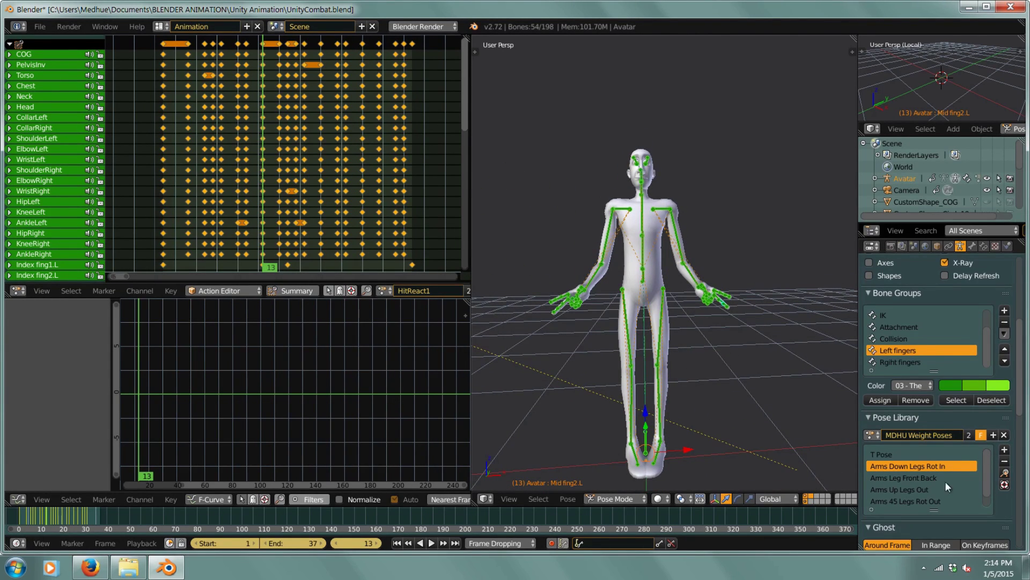
{"action": "left_click", "coordinate": [926, 477]}
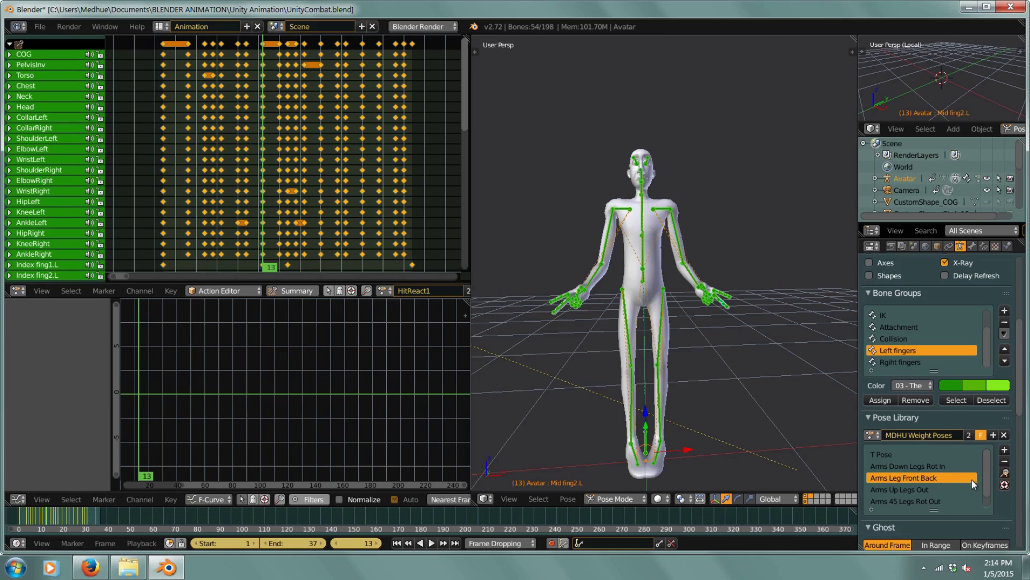
{"action": "left_click", "coordinate": [1005, 473]}
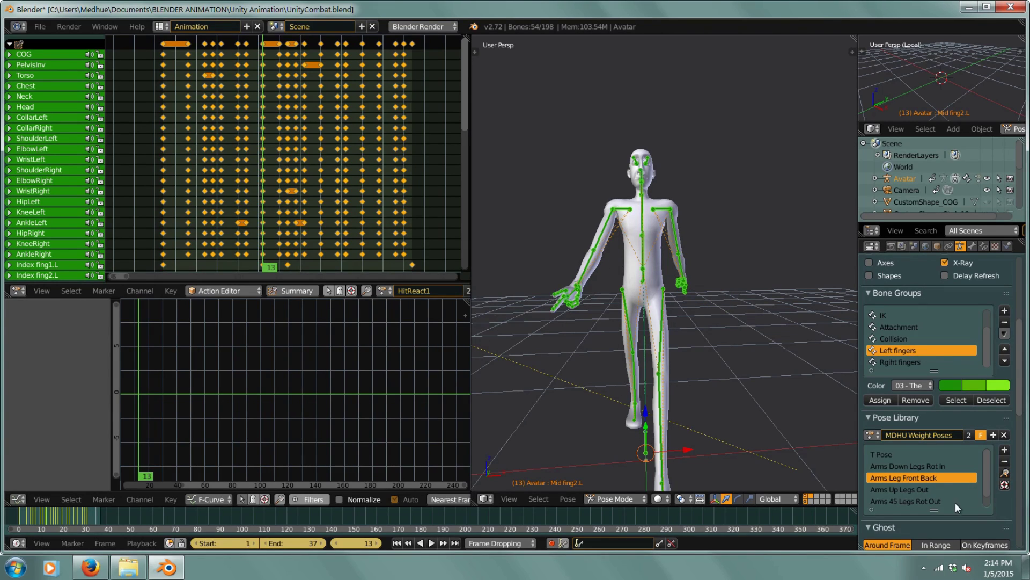
- Apply Arms Up Legs Out, then finish on Arms 45 Legs Rot Out and inspect the left hand
{"action": "left_click", "coordinate": [925, 489]}
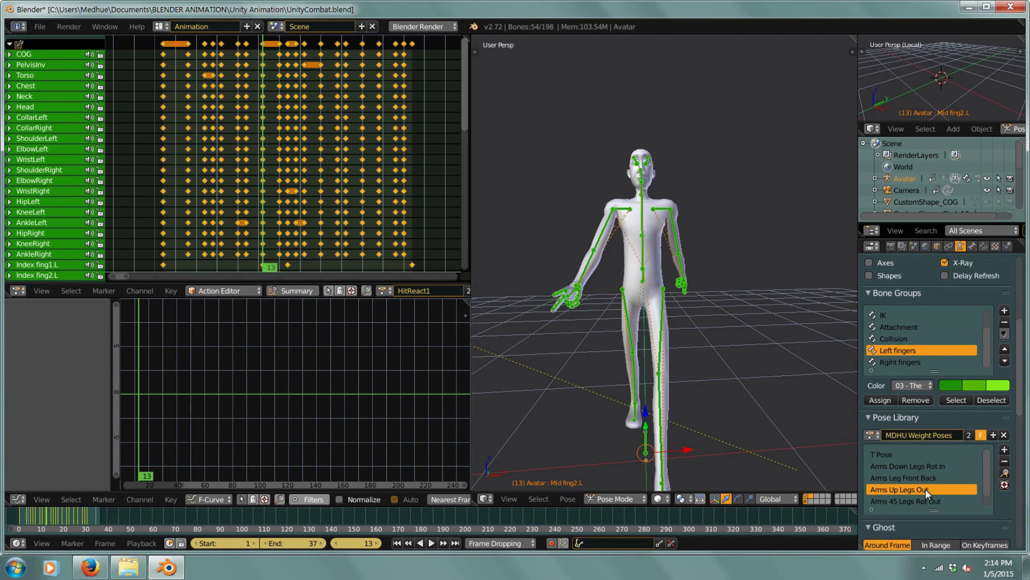
{"action": "left_click", "coordinate": [1004, 475]}
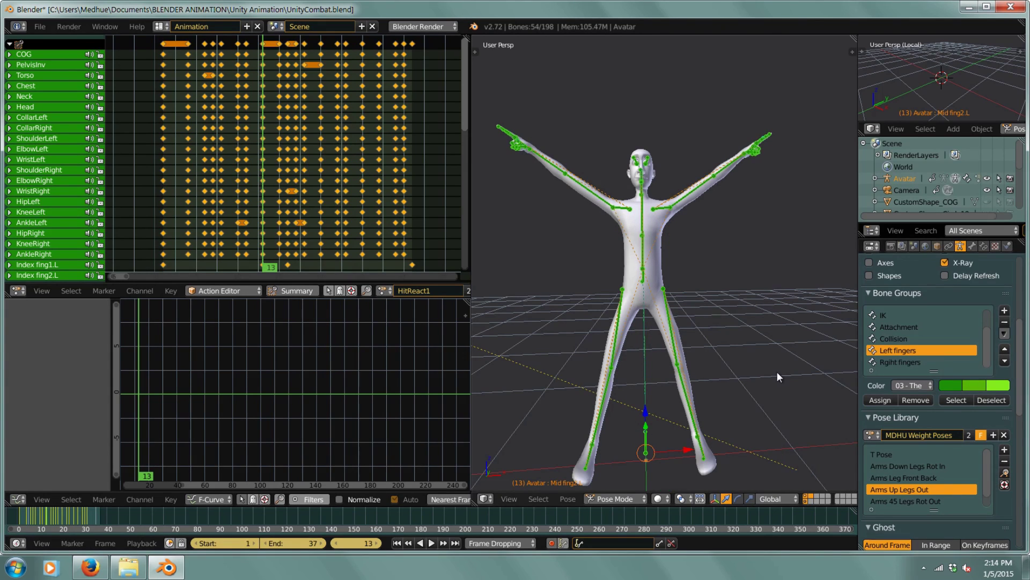
{"action": "left_click", "coordinate": [926, 500]}
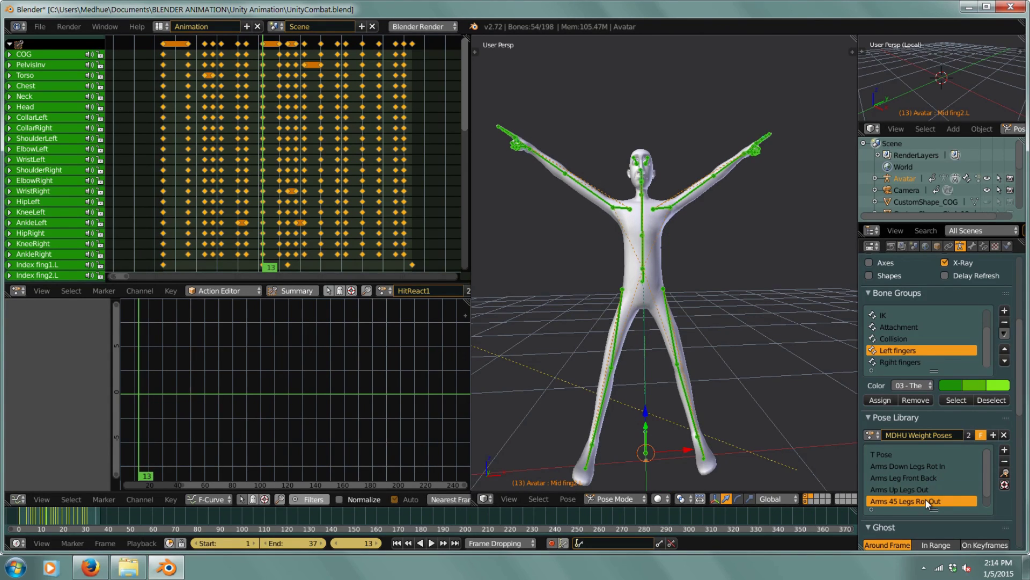
{"action": "left_click", "coordinate": [1004, 475]}
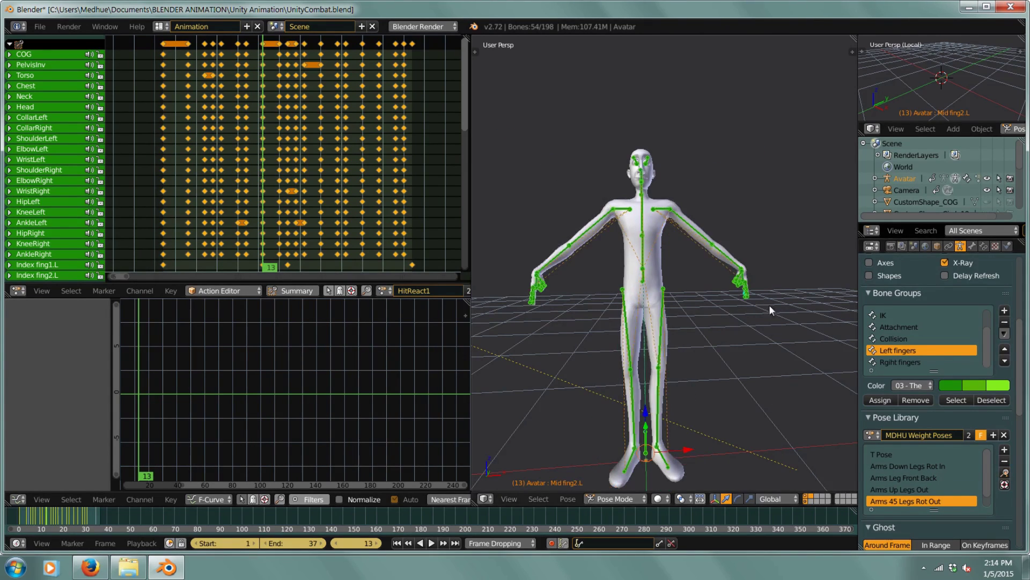
{"action": "scroll", "coordinate": [751, 282], "scroll_direction": "up", "scroll_amount": 5}
{"action": "scroll", "coordinate": [716, 325], "scroll_direction": "up", "scroll_amount": 3}
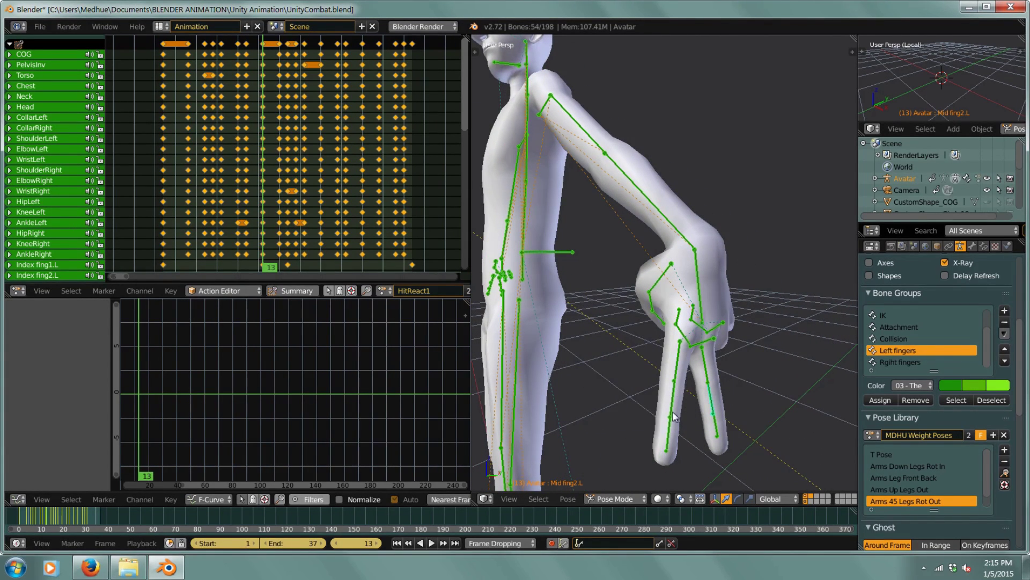
{"action": "middle_click_drag", "start_coordinate": [677, 398], "coordinate": [753, 319]}
{"action": "scroll", "coordinate": [733, 400], "scroll_direction": "down", "scroll_amount": 3}
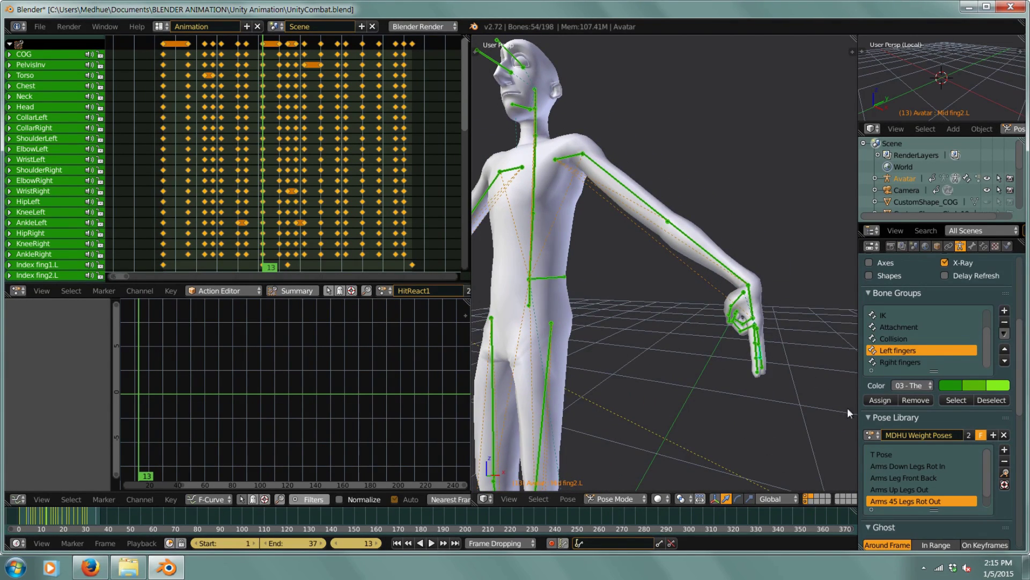
- Load 'F Hand PoseLib' as the pose library again and choose its Relaxed pose
{"action": "left_click", "coordinate": [874, 436]}
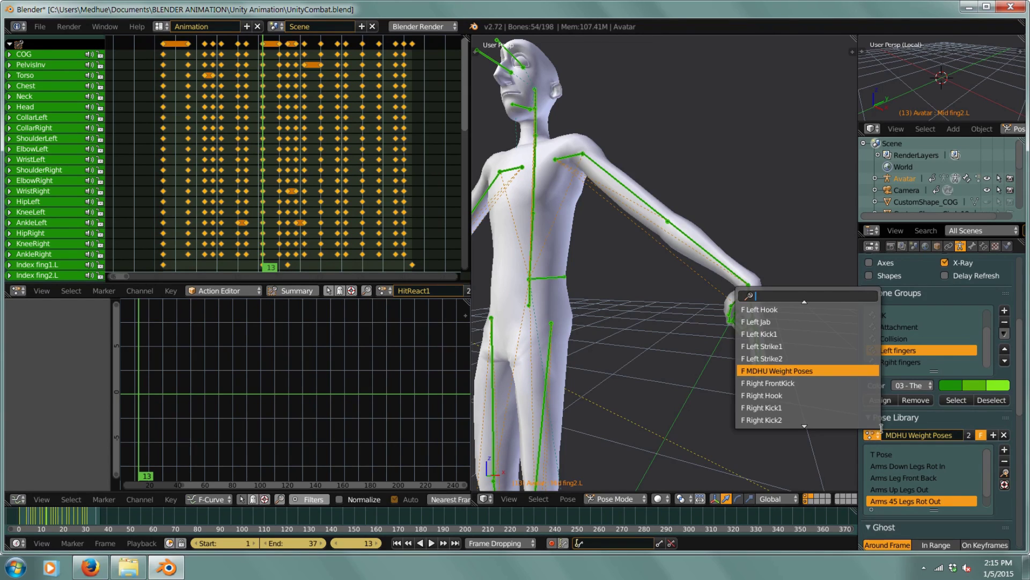
{"action": "scroll", "coordinate": [787, 333], "scroll_direction": "up", "scroll_amount": 5}
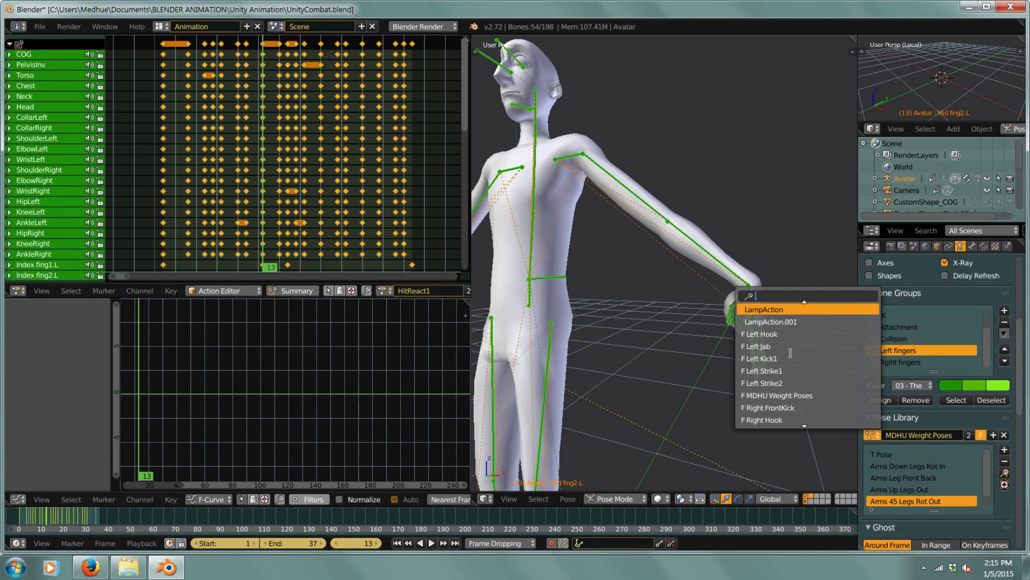
{"action": "scroll", "coordinate": [784, 302], "scroll_direction": "up", "scroll_amount": 5}
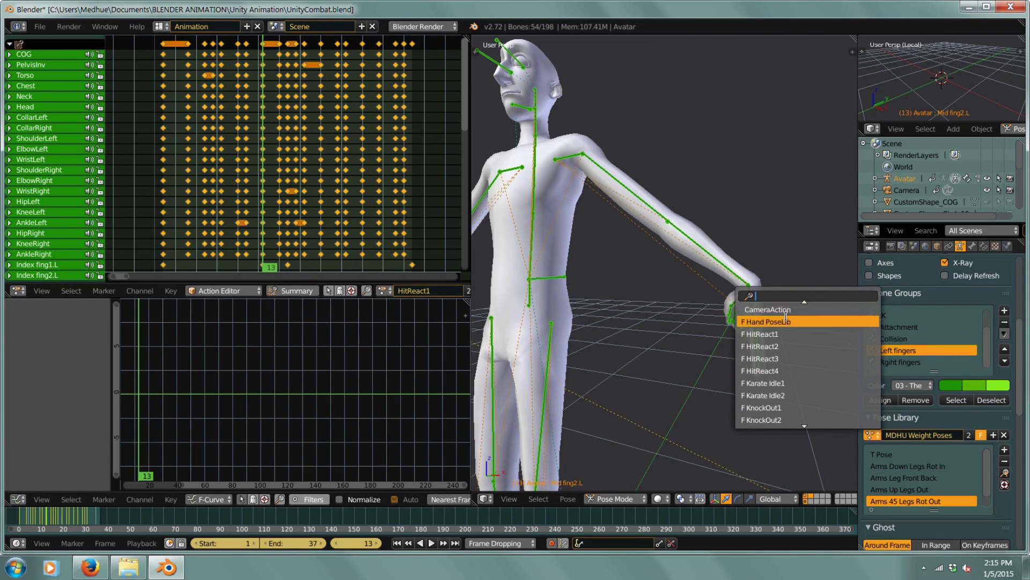
{"action": "left_click", "coordinate": [784, 322]}
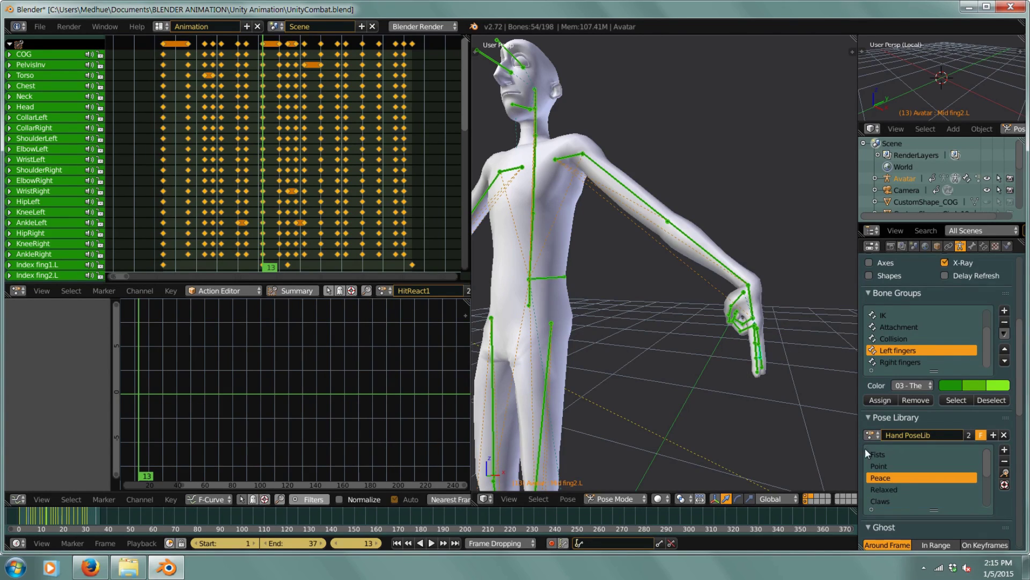
{"action": "scroll", "coordinate": [889, 464], "scroll_direction": "down", "scroll_amount": 2}
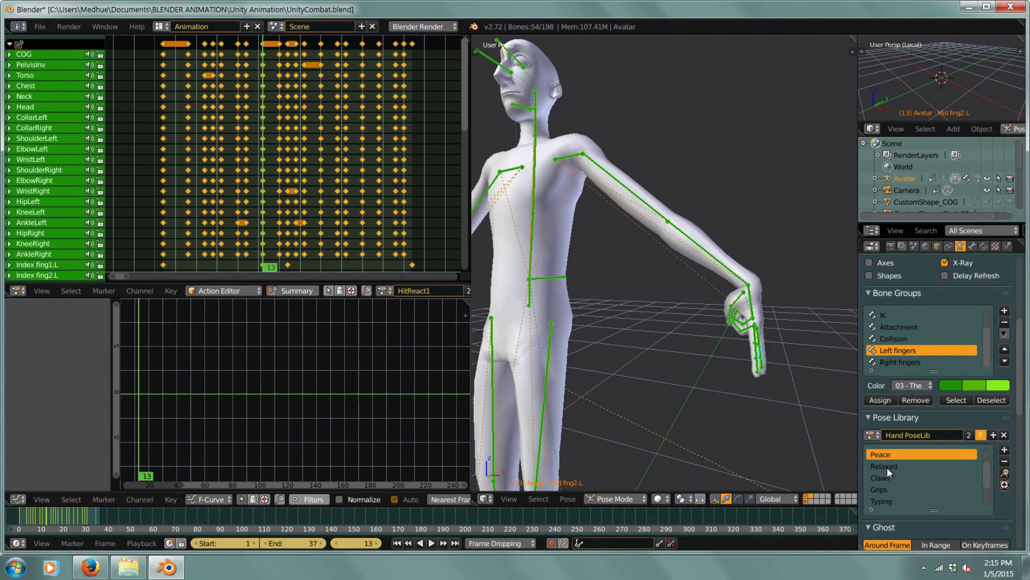
{"action": "left_click", "coordinate": [887, 466]}
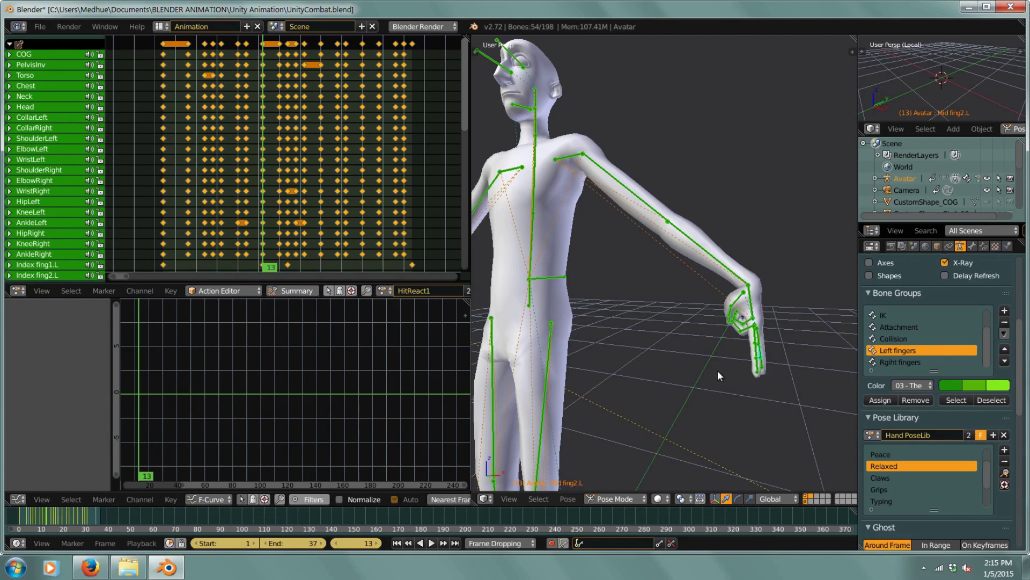
- Select the Left fingers and Right fingers bone groups and apply the Relaxed pose to them
{"action": "key", "text": "a"}
{"action": "key", "text": "a"}
{"action": "key", "text": "a"}
{"action": "right_click", "coordinate": [757, 356]}
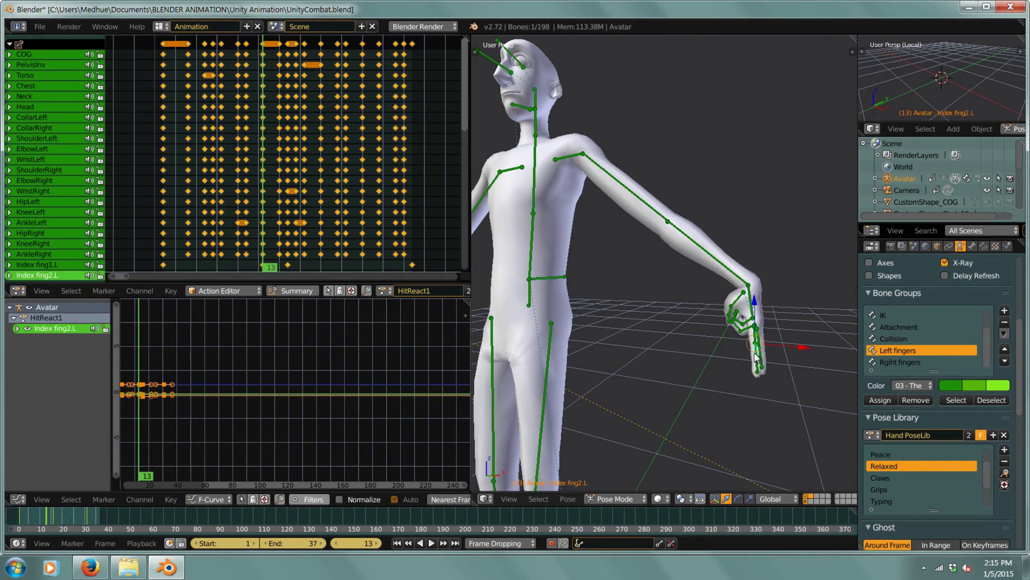
{"action": "left_click", "coordinate": [952, 401]}
{"action": "middle_click_drag", "start_coordinate": [794, 371], "coordinate": [756, 328]}
{"action": "scroll", "coordinate": [753, 328], "scroll_direction": "down", "scroll_amount": 3}
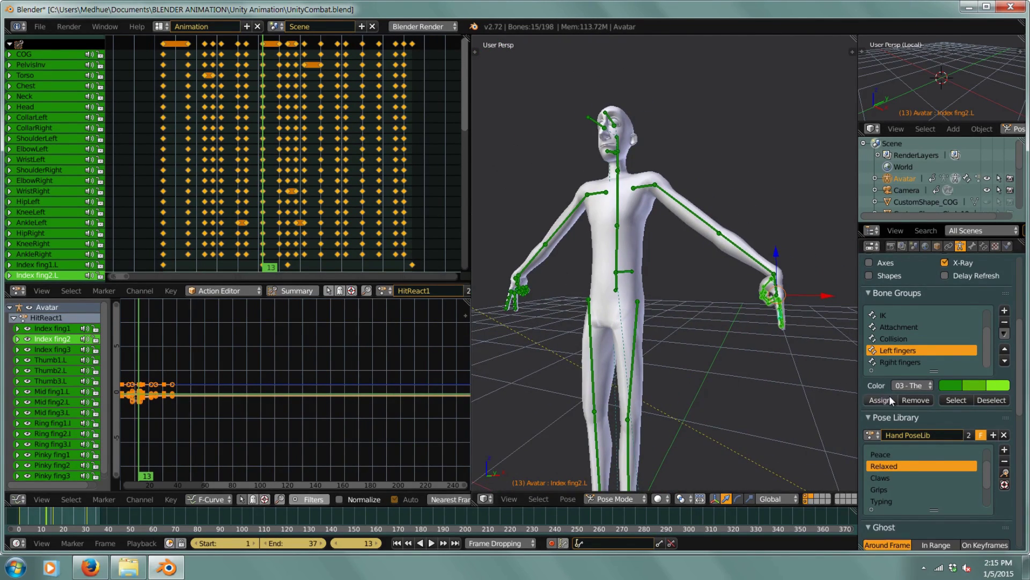
{"action": "left_click", "coordinate": [900, 363]}
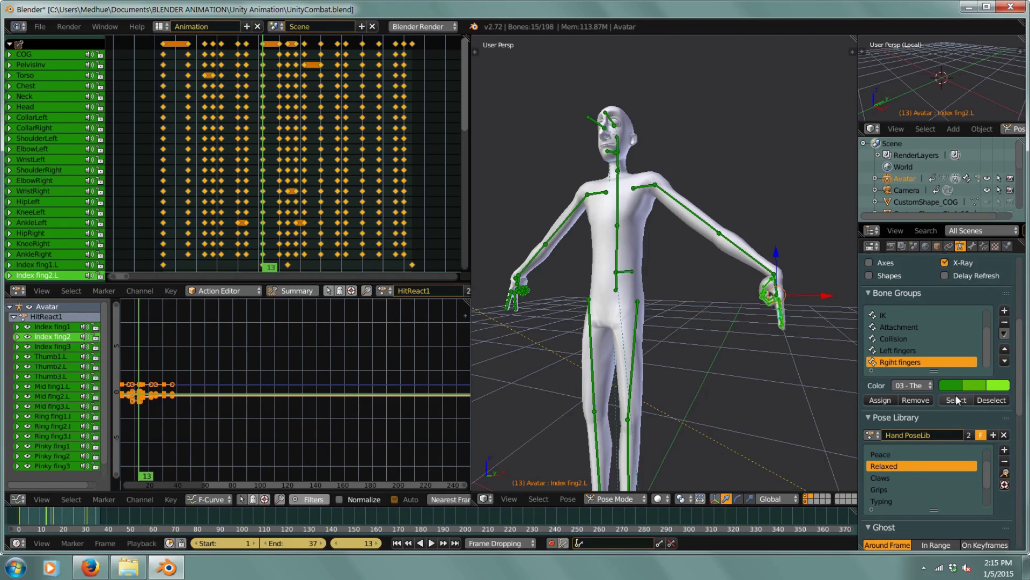
{"action": "left_click", "coordinate": [956, 399]}
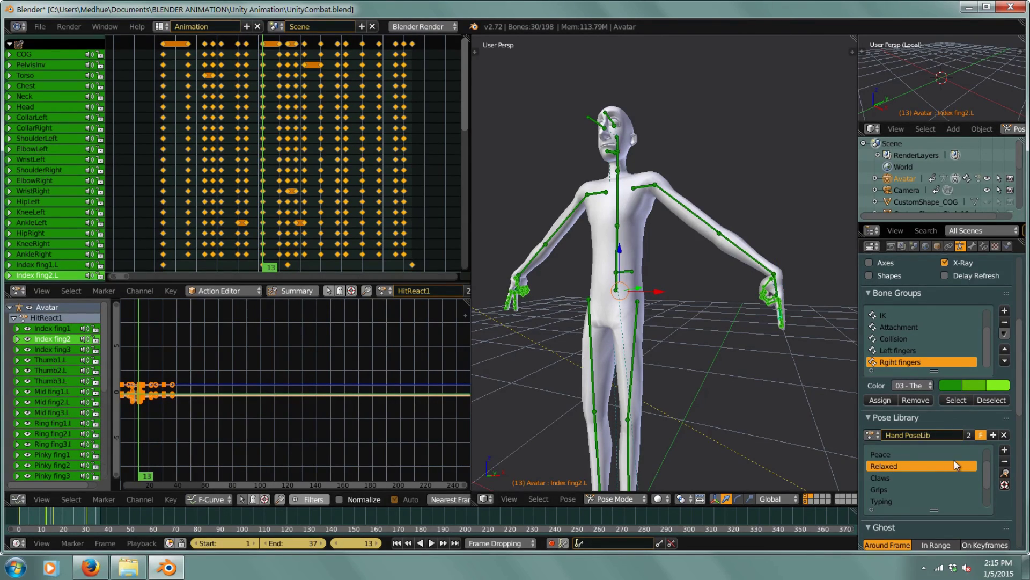
{"action": "left_click", "coordinate": [1006, 473]}
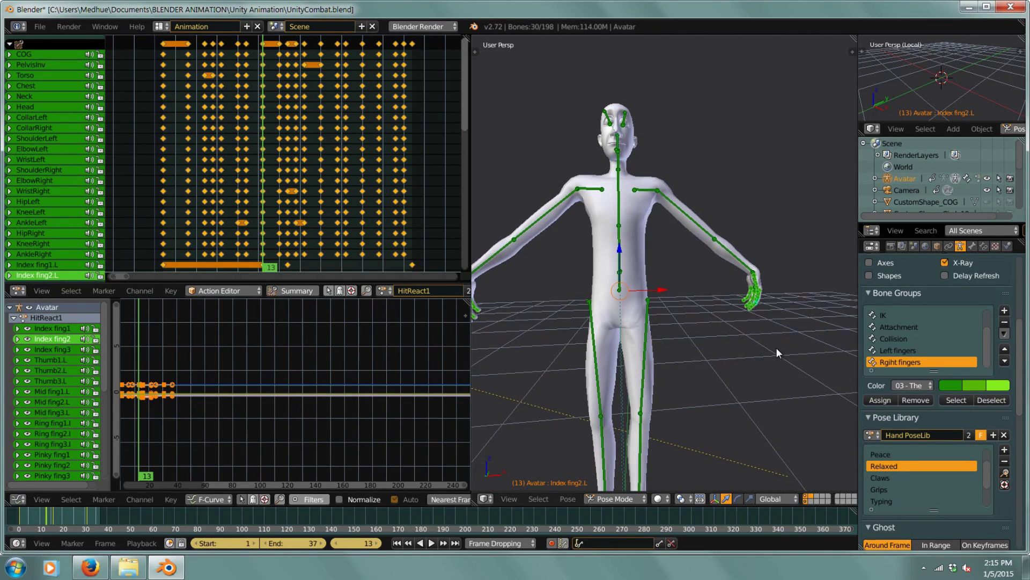